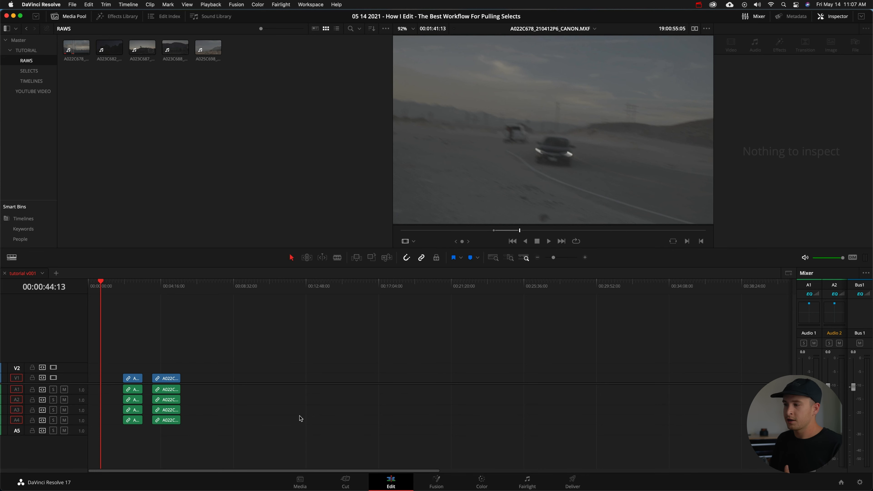
Step: View the RAWS clips as one continuous source tape on the Cut page and skim through the footage
{"action": "left_click", "coordinate": [345, 480]}
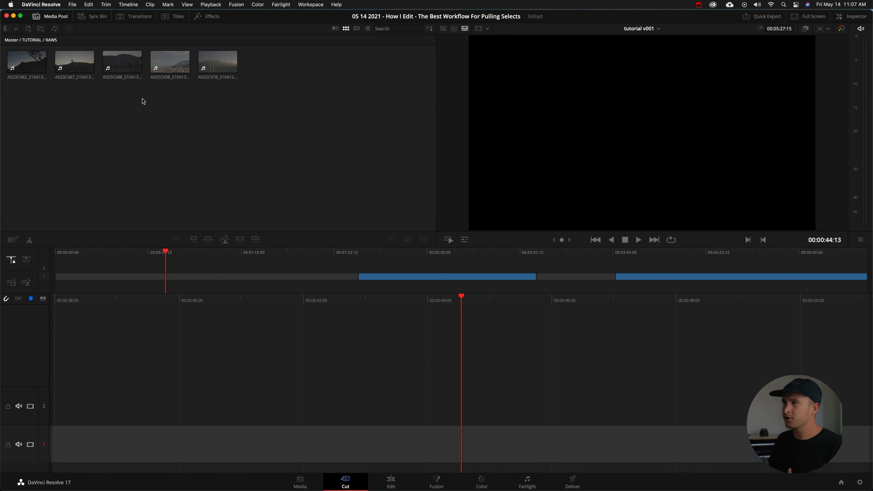
{"action": "left_click", "coordinate": [453, 30]}
{"action": "left_click", "coordinate": [494, 224]}
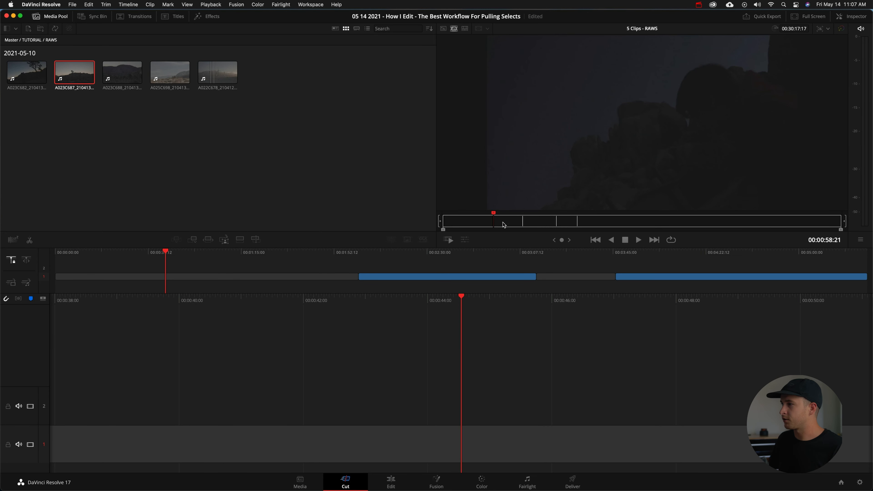
{"action": "left_click", "coordinate": [565, 225]}
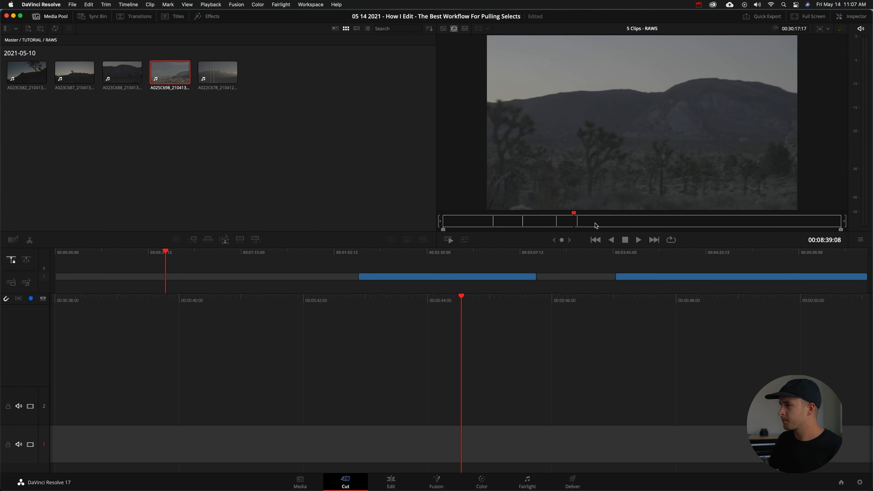
{"action": "left_click", "coordinate": [450, 225]}
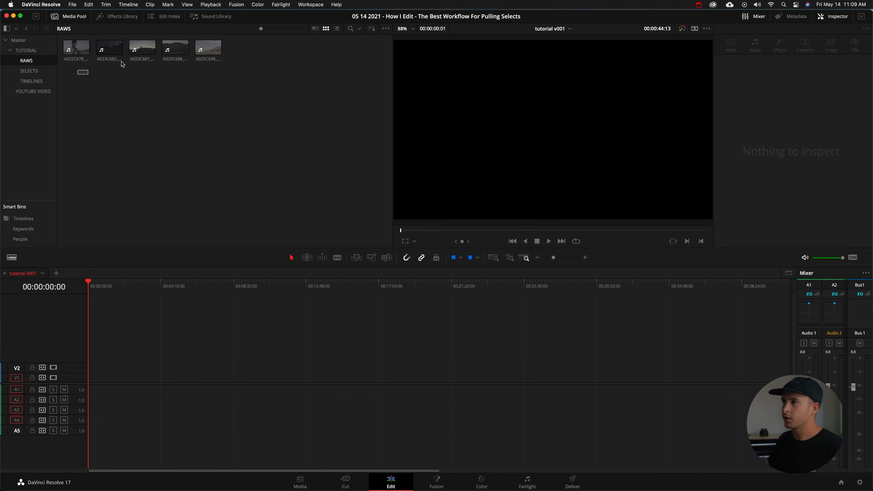
Step: Create a new timeline named "selects" from all five clips in the RAWS bin on the Edit page
{"action": "left_click_drag", "start_coordinate": [122, 63], "coordinate": [251, 44]}
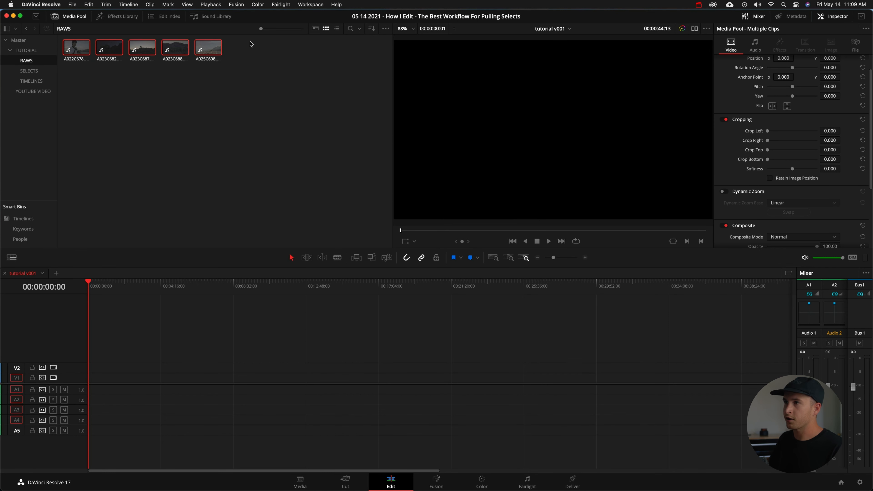
{"action": "left_click", "coordinate": [191, 97]}
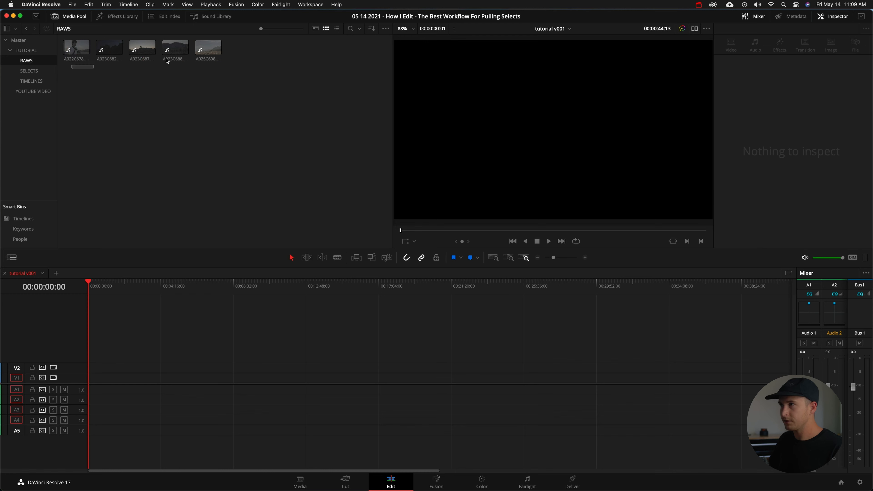
{"action": "key", "text": "super+a"}
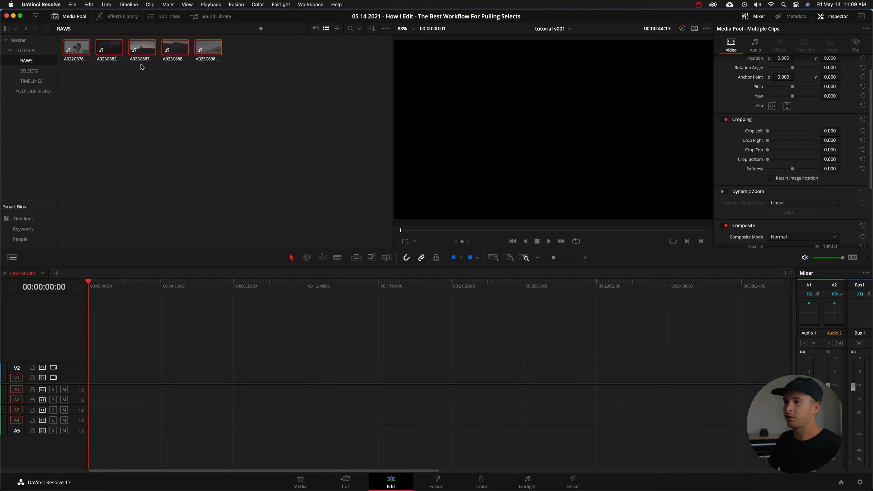
{"action": "right_click", "coordinate": [80, 49]}
{"action": "left_click", "coordinate": [98, 52]}
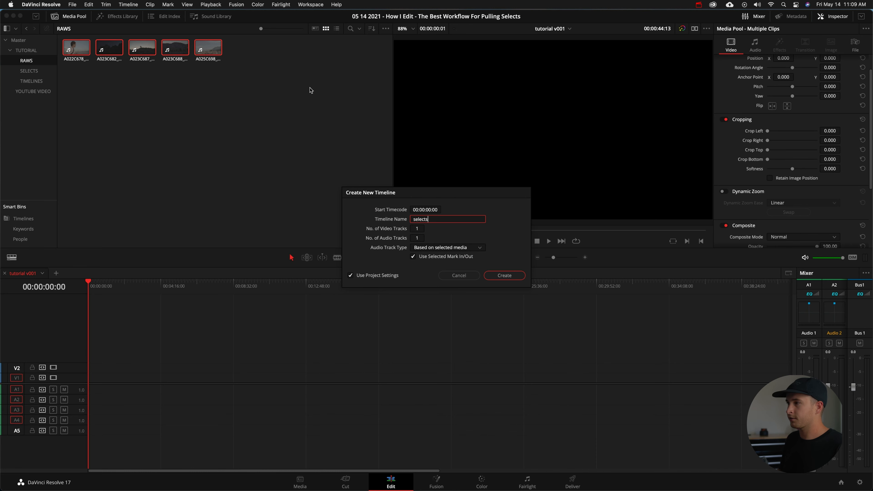
{"action": "key", "text": "Return"}
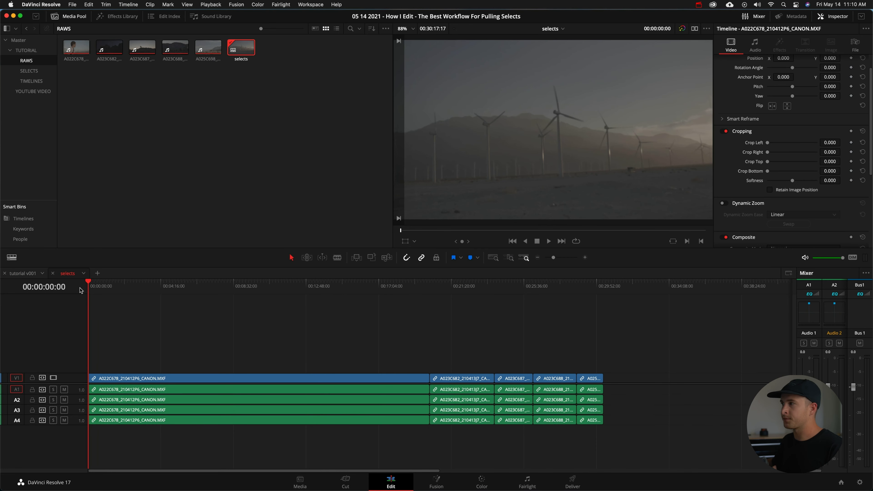
Step: Return the playhead to the start of the selects timeline and mute audio tracks A1 to A4
{"action": "left_click_drag", "start_coordinate": [604, 288], "coordinate": [448, 290]}
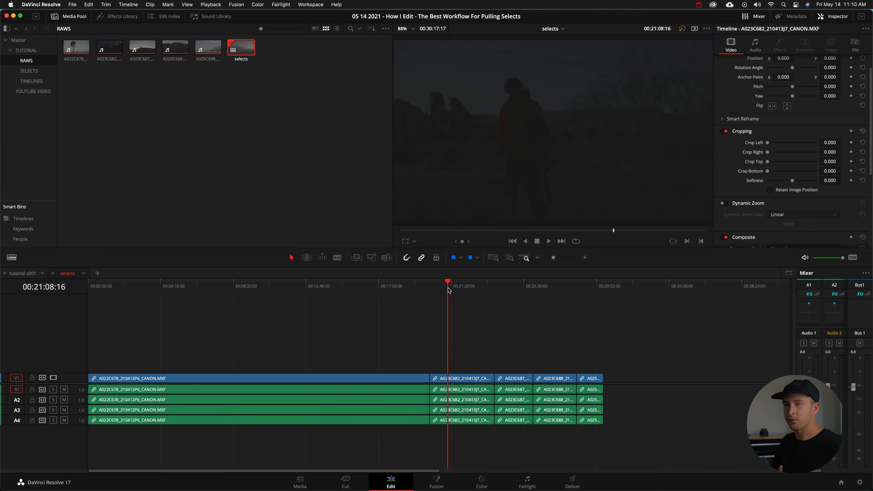
{"action": "left_click_drag", "start_coordinate": [111, 288], "coordinate": [88, 289]}
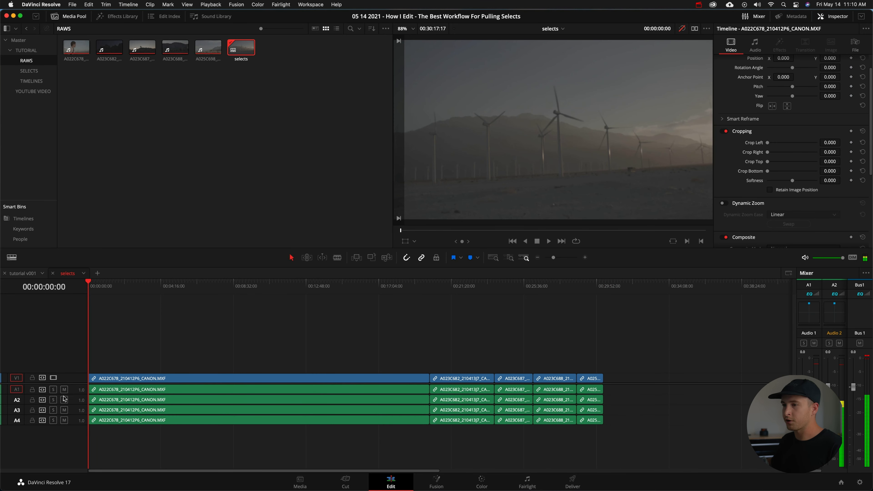
{"action": "left_click", "coordinate": [64, 410]}
{"action": "left_click", "coordinate": [64, 420]}
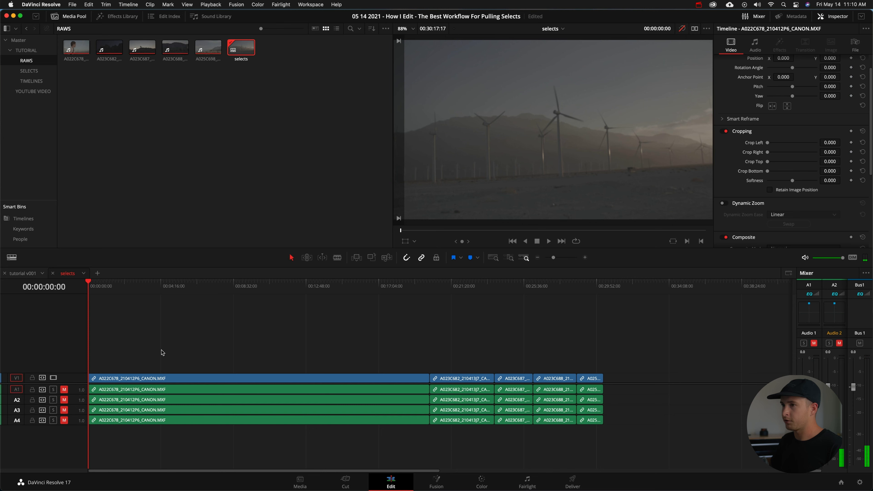
Step: Play the opening wind turbine footage and split it near its start, at 00:00:03:21 and at 00:00:09:06
{"action": "key", "text": "space"}
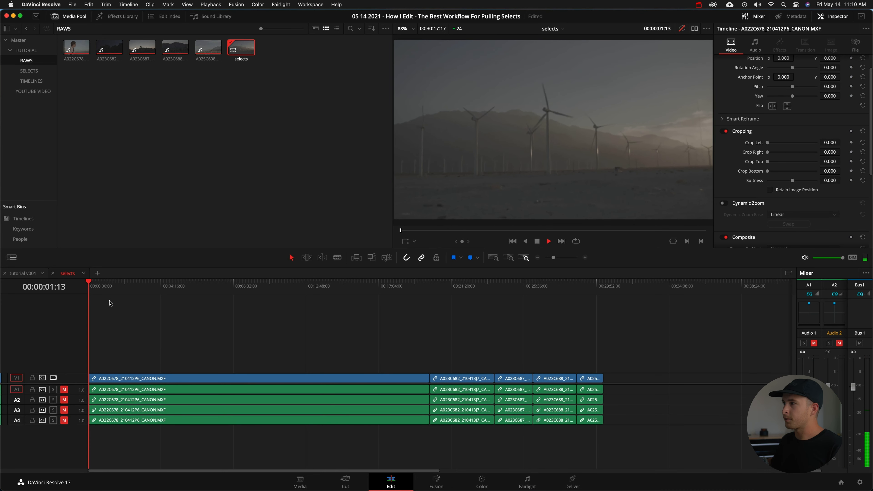
{"action": "key", "text": "space"}
{"action": "scroll", "coordinate": [93, 289], "scroll_direction": "up", "scroll_amount": 5}
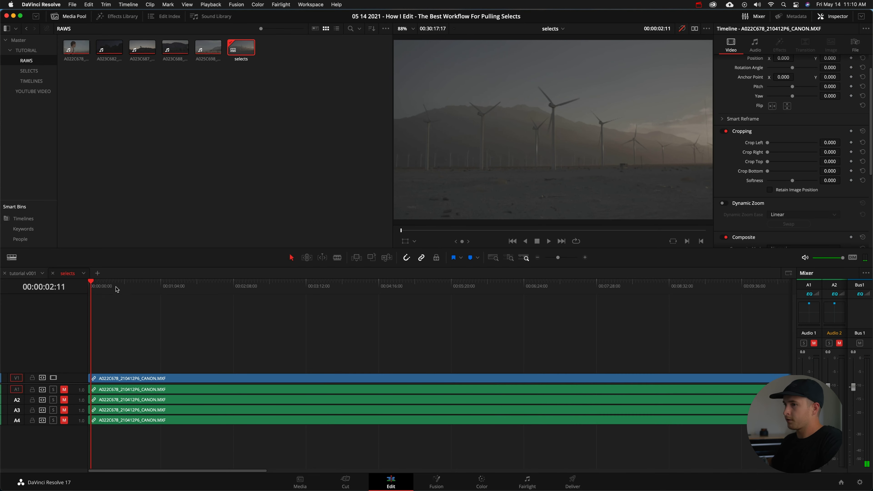
{"action": "left_click", "coordinate": [118, 290]}
{"action": "key", "text": "super+b"}
{"action": "key", "text": "space"}
{"action": "key", "text": "super+b"}
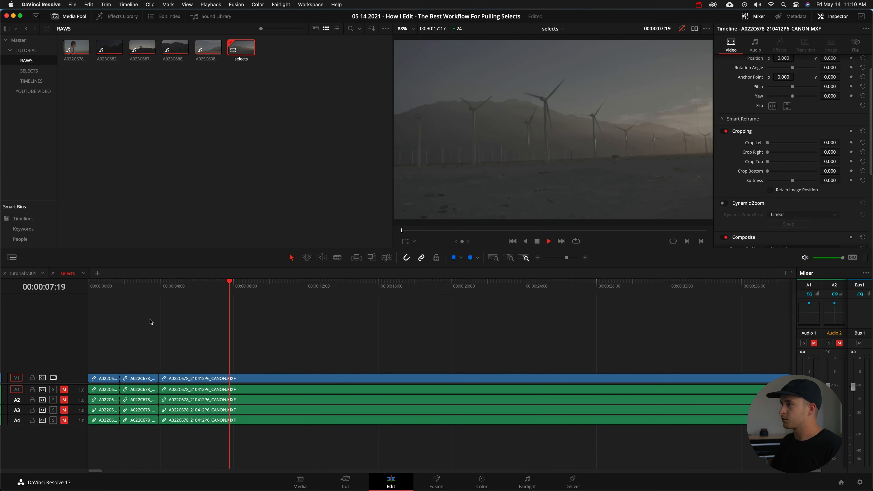
{"action": "key", "text": "space"}
{"action": "key", "text": "super+b"}
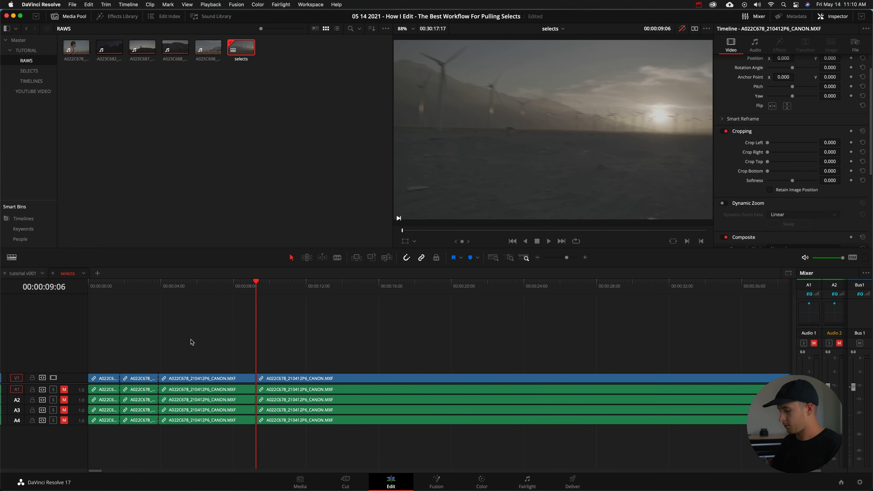
Step: Raise the video segment between 00:00:03:21 and 00:00:09:06 onto track V2 as a select
{"action": "left_click_drag", "start_coordinate": [173, 286], "coordinate": [163, 287]}
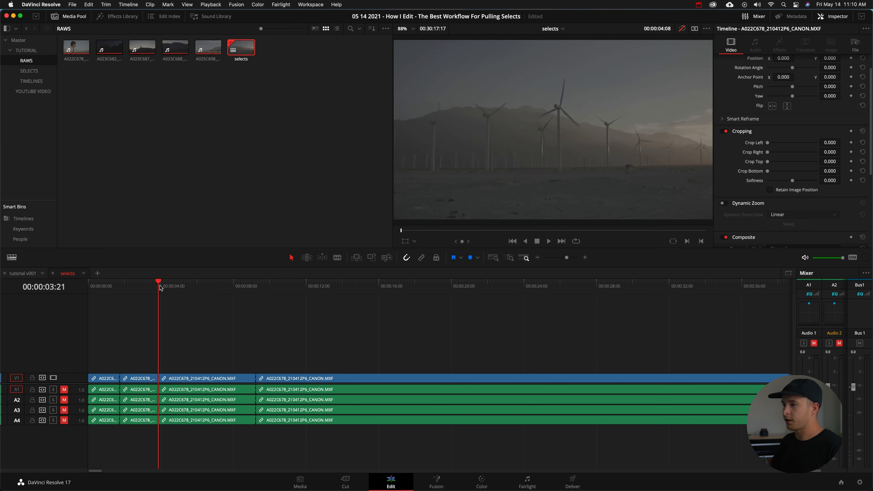
{"action": "left_click", "coordinate": [179, 377]}
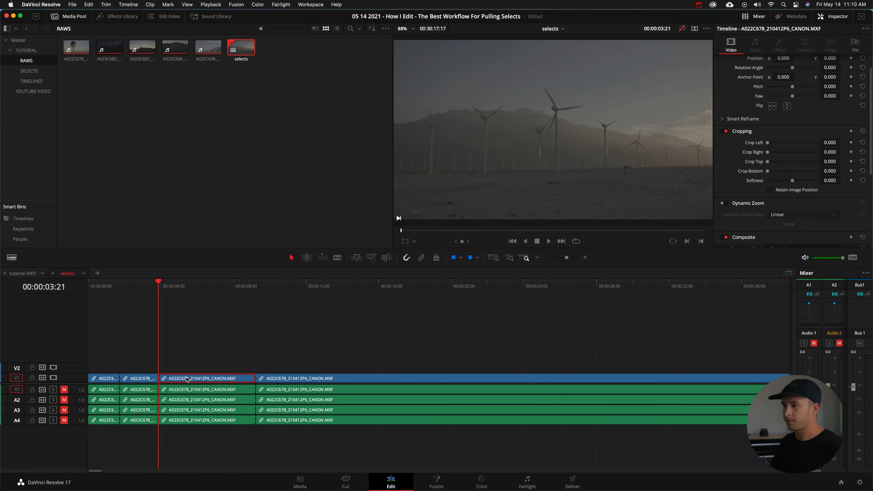
{"action": "left_click_drag", "start_coordinate": [187, 380], "coordinate": [189, 372]}
Step: Play on from 00:00:09:06 and split the footage where the next usable wind turbine shot starts, at about 16.5 seconds
{"action": "left_click", "coordinate": [256, 292]}
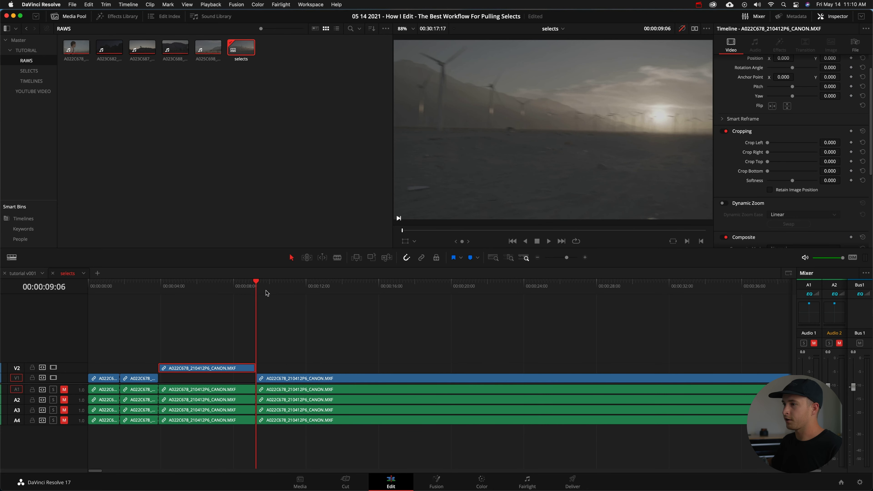
{"action": "key", "text": "space"}
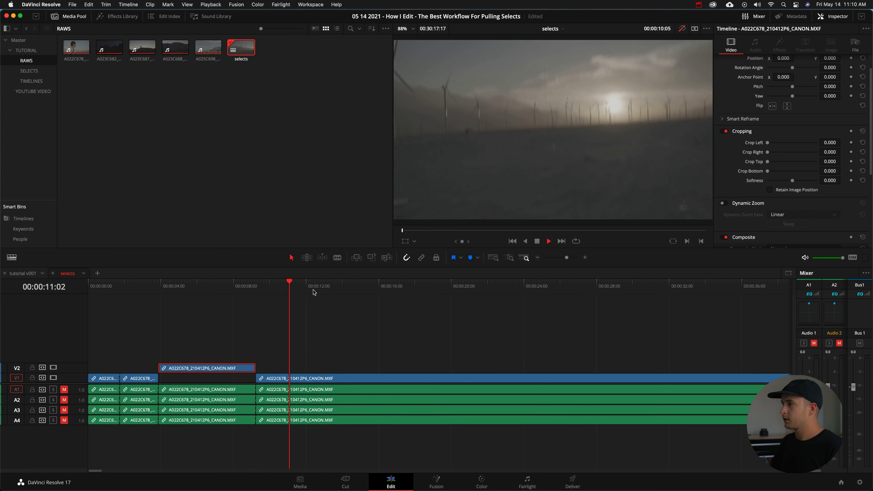
{"action": "left_click", "coordinate": [364, 288]}
{"action": "key", "text": "space"}
{"action": "left_click", "coordinate": [414, 332]}
{"action": "key", "text": "super+b"}
{"action": "key", "text": "space"}
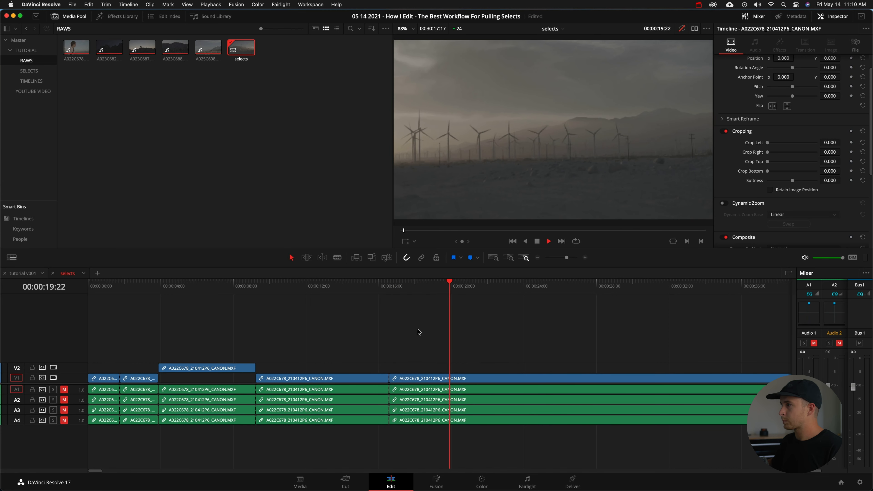
Step: Split the footage where this wind turbine shot ends, at about 25 seconds, and raise the isolated segment onto track V2
{"action": "scroll", "coordinate": [446, 330], "scroll_direction": "right", "scroll_amount": 3}
{"action": "left_click", "coordinate": [393, 285]}
{"action": "left_click_drag", "start_coordinate": [394, 287], "coordinate": [424, 292]}
{"action": "key", "text": "super+b"}
{"action": "key", "text": "space"}
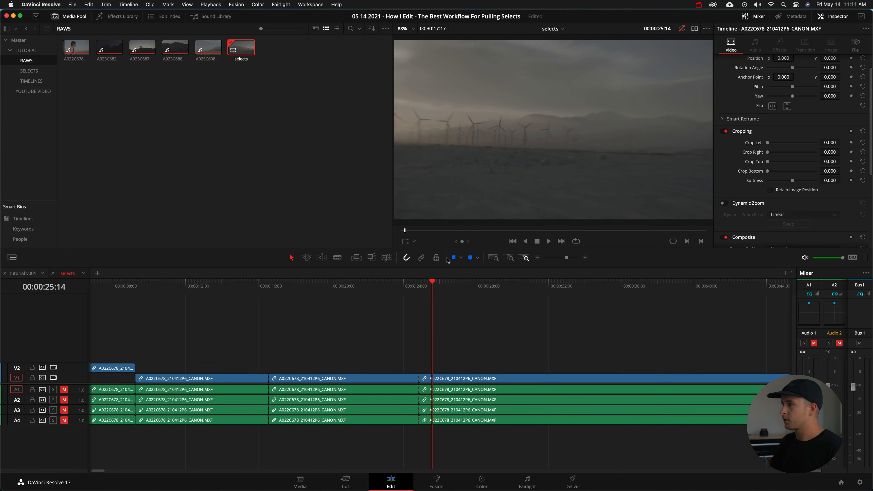
{"action": "left_click_drag", "start_coordinate": [398, 383], "coordinate": [399, 371]}
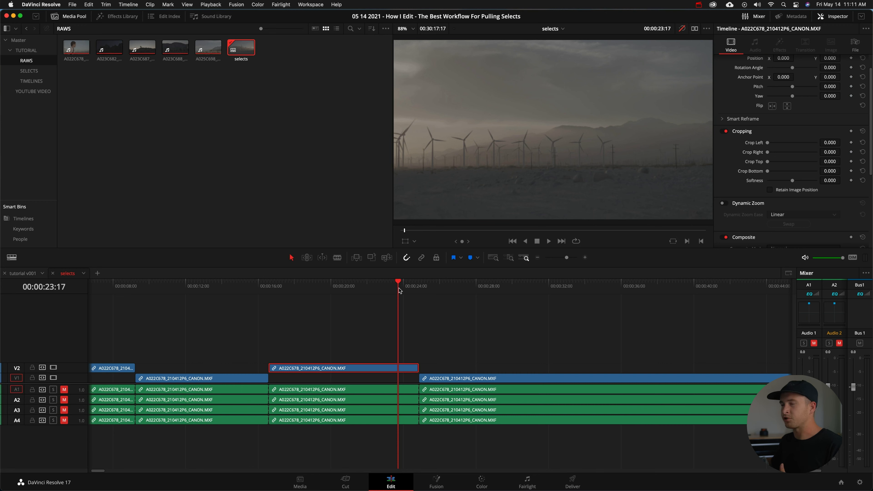
Step: Review the following footage and split it where the usable shot of the walking man in the white shirt starts, at about 00:00:56:10
{"action": "left_click_drag", "start_coordinate": [399, 291], "coordinate": [403, 289]}
{"action": "left_click", "coordinate": [411, 288]}
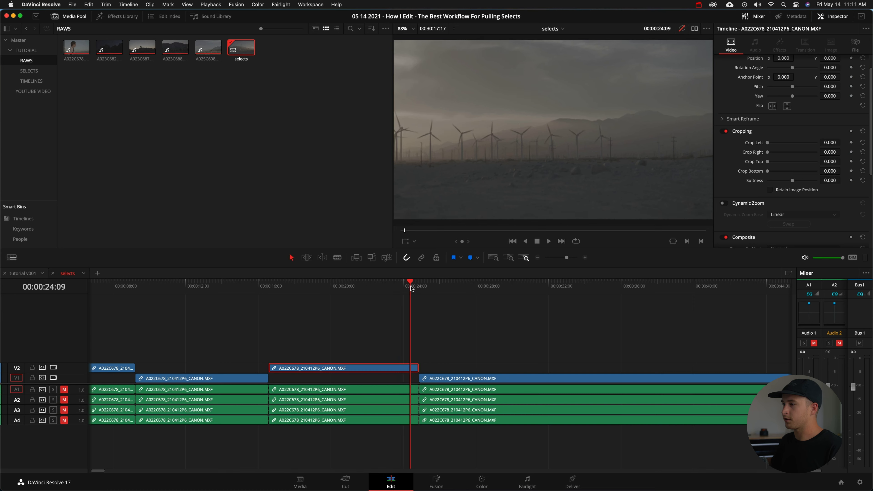
{"action": "key", "text": "space"}
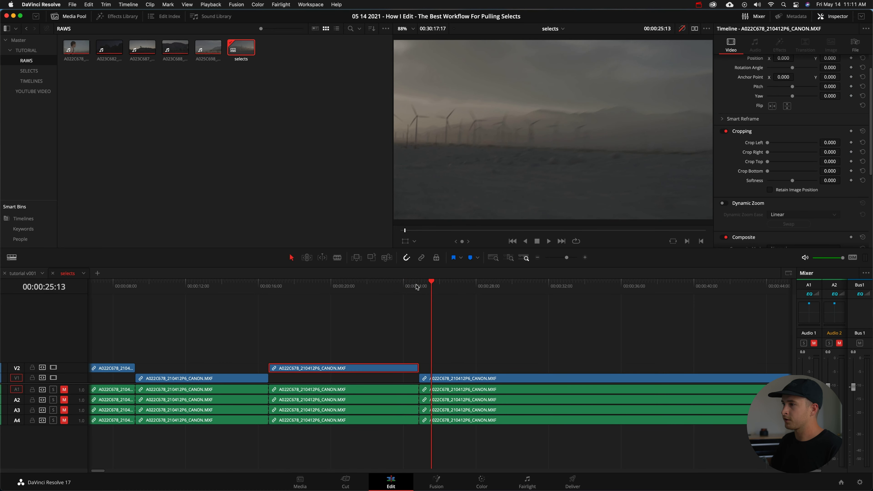
{"action": "key", "text": "space"}
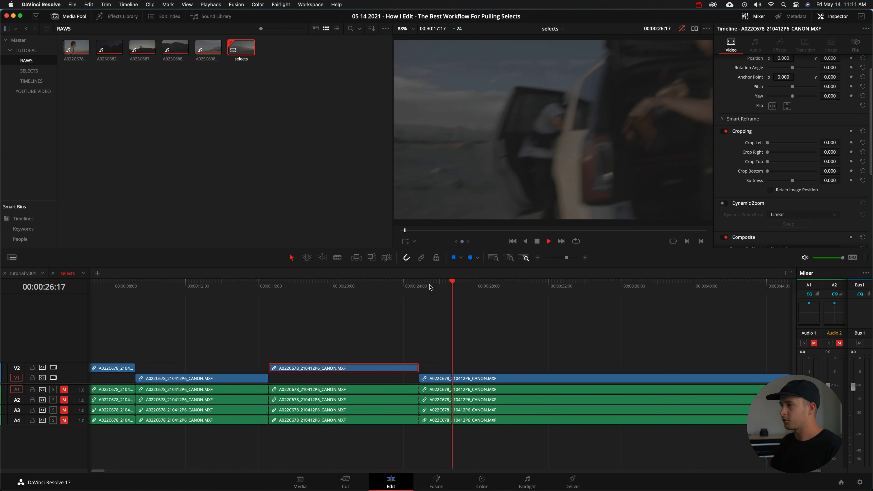
{"action": "scroll", "coordinate": [455, 291], "scroll_direction": "down", "scroll_amount": 5}
{"action": "left_click", "coordinate": [196, 287]}
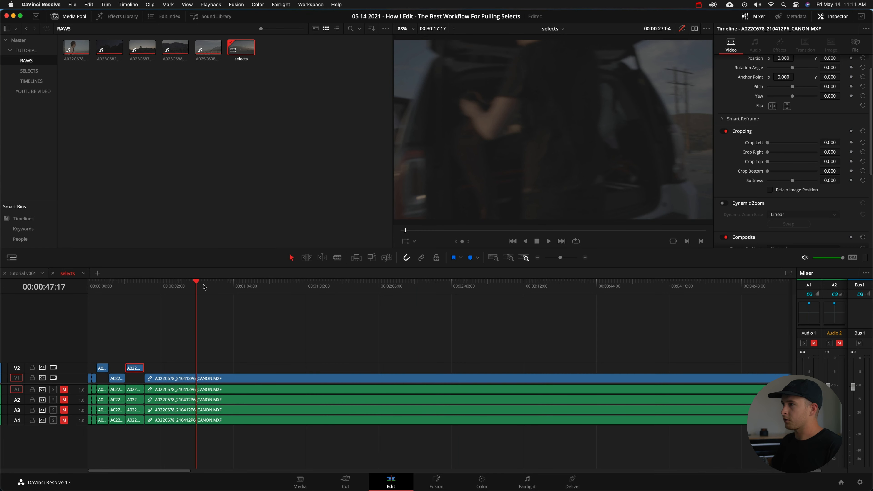
{"action": "key", "text": "space"}
{"action": "scroll", "coordinate": [214, 286], "scroll_direction": "up", "scroll_amount": 5}
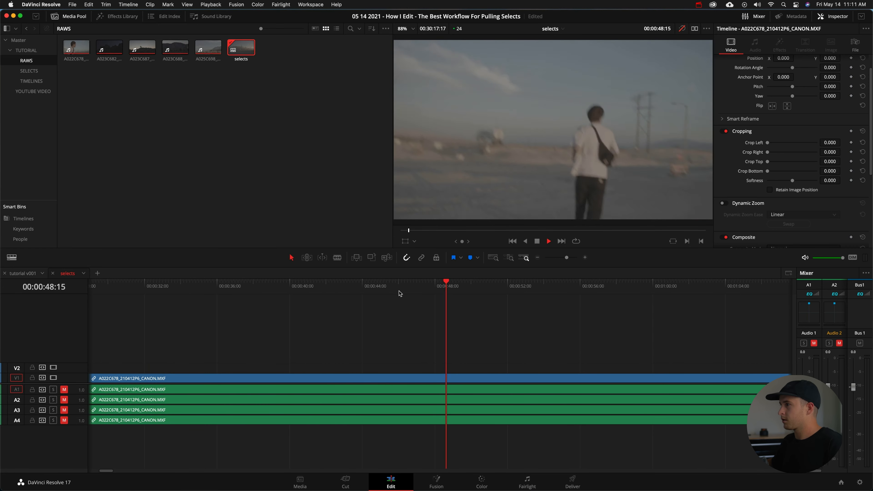
{"action": "left_click", "coordinate": [531, 286]}
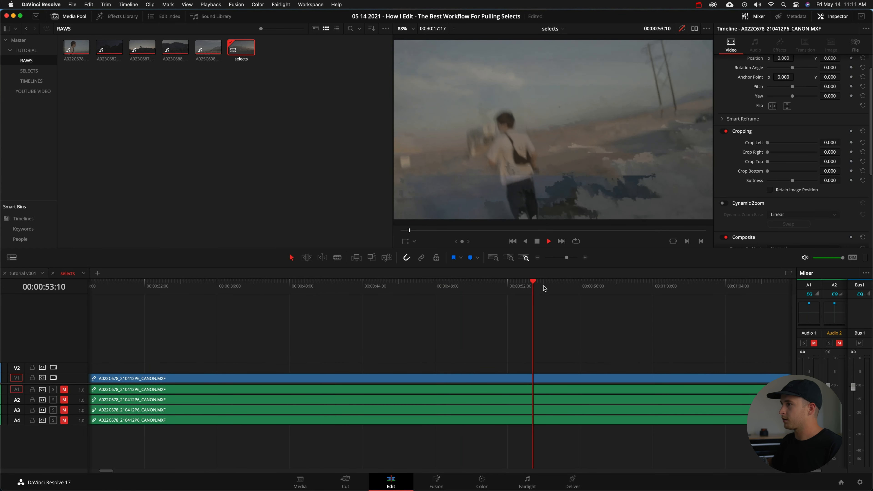
{"action": "left_click", "coordinate": [573, 286]}
{"action": "key", "text": "super+b"}
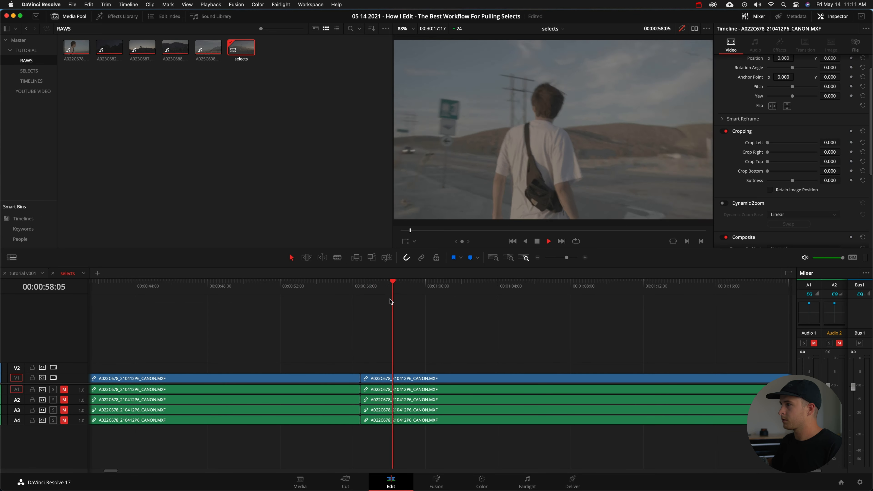
Step: Split the walking-man shot at about 00:00:58:05 and raise the isolated segment onto track V2
{"action": "left_click_drag", "start_coordinate": [412, 286], "coordinate": [393, 288]}
{"action": "key", "text": "super+b"}
{"action": "left_click_drag", "start_coordinate": [382, 378], "coordinate": [382, 369]}
Step: Move ahead to the shot of the man at the chain-link fence and split the footage at about 00:01:42:11
{"action": "key", "text": "super+minus"}
{"action": "key", "text": "super+minus"}
{"action": "key", "text": "super+minus"}
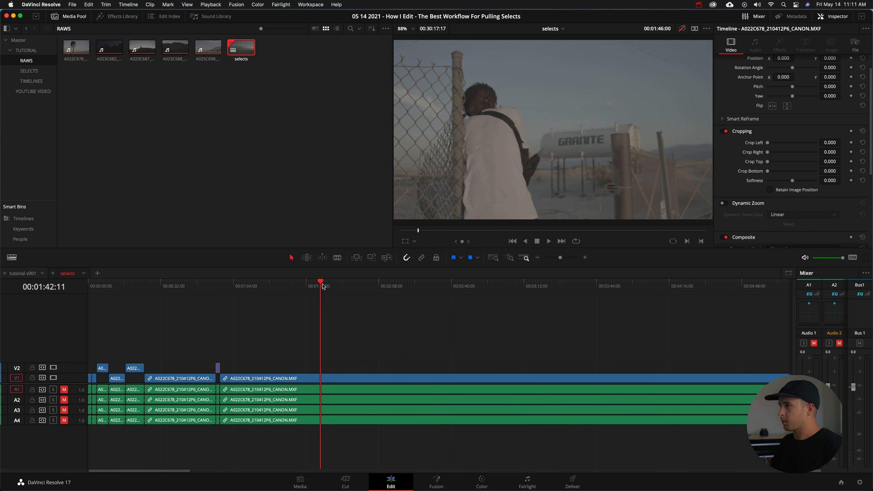
{"action": "key", "text": "space"}
{"action": "key", "text": "super+equal"}
{"action": "key", "text": "super+equal"}
{"action": "key", "text": "super+equal"}
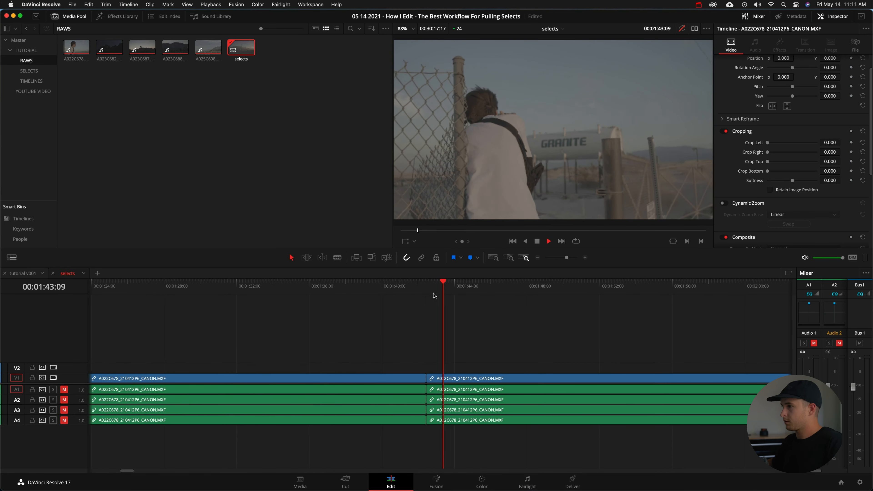
Step: Review the chain-link fence shot, split it at about 00:01:50:19, and raise the isolated segment onto track V2
{"action": "key", "text": "space"}
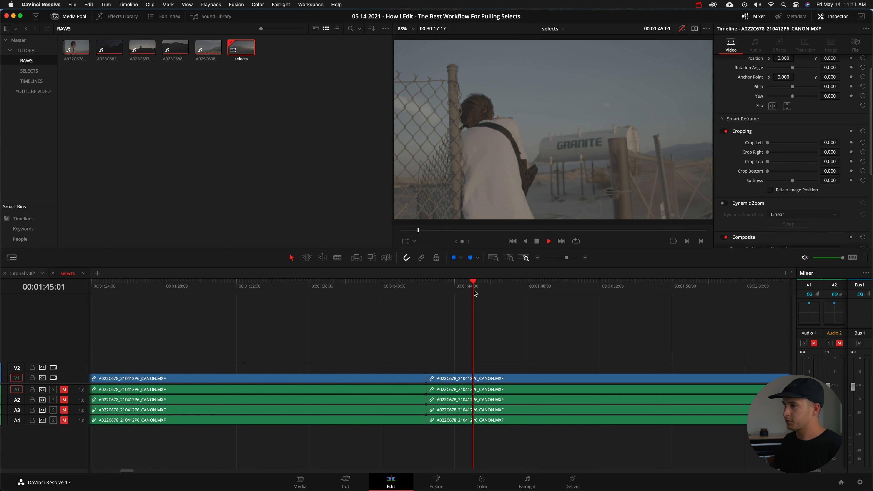
{"action": "key", "text": "space"}
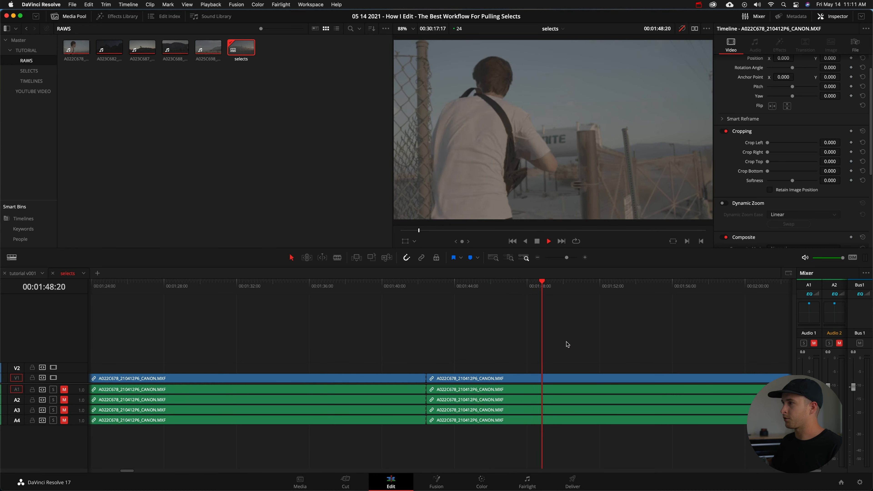
{"action": "key", "text": "space"}
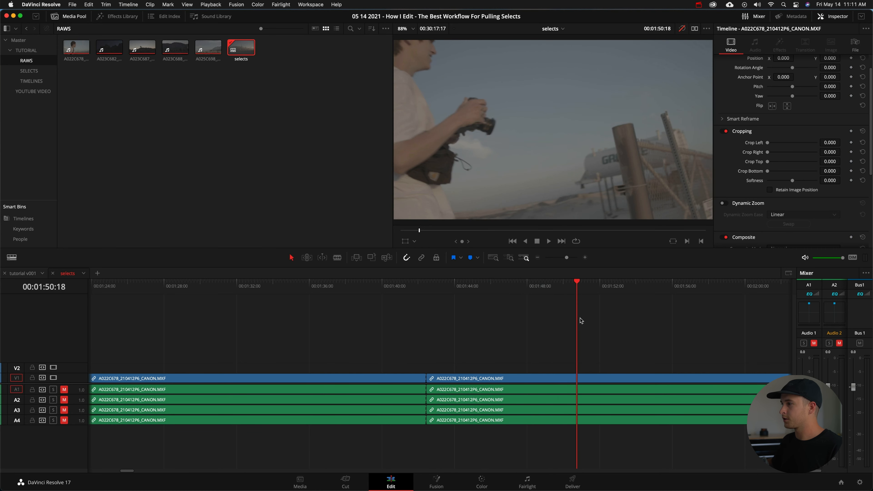
{"action": "key", "text": "space"}
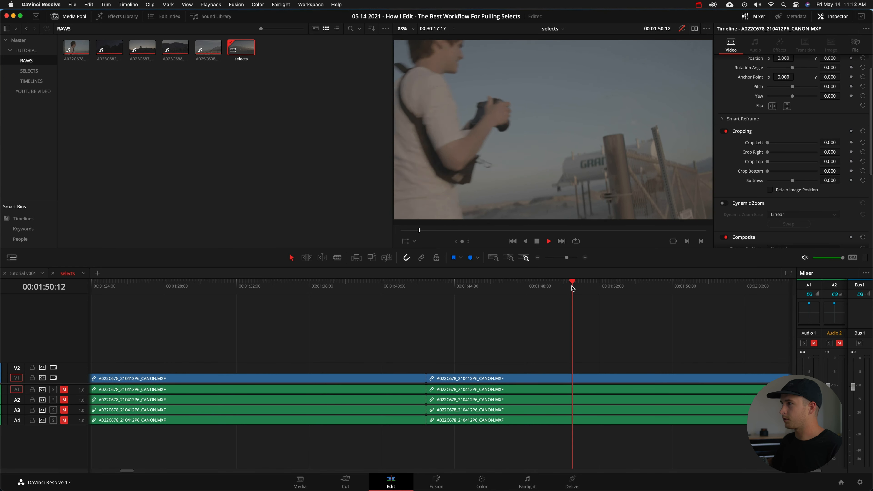
{"action": "left_click", "coordinate": [562, 287]}
{"action": "key", "text": "space"}
{"action": "key", "text": "super+b"}
{"action": "left_click_drag", "start_coordinate": [543, 378], "coordinate": [542, 369]}
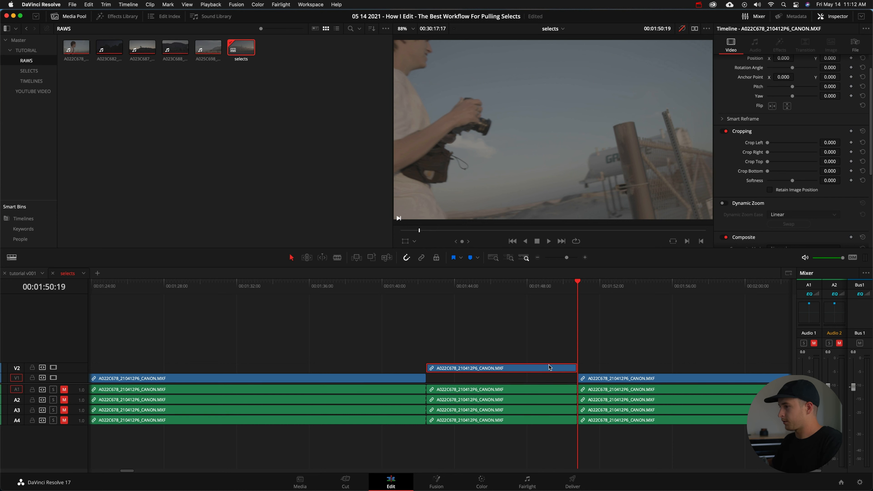
Step: Move ahead to the shot of the man photographing before the wind turbines and split the footage at about 00:04:47
{"action": "key", "text": "shift+z"}
{"action": "left_click", "coordinate": [290, 287]}
{"action": "left_click", "coordinate": [409, 287]}
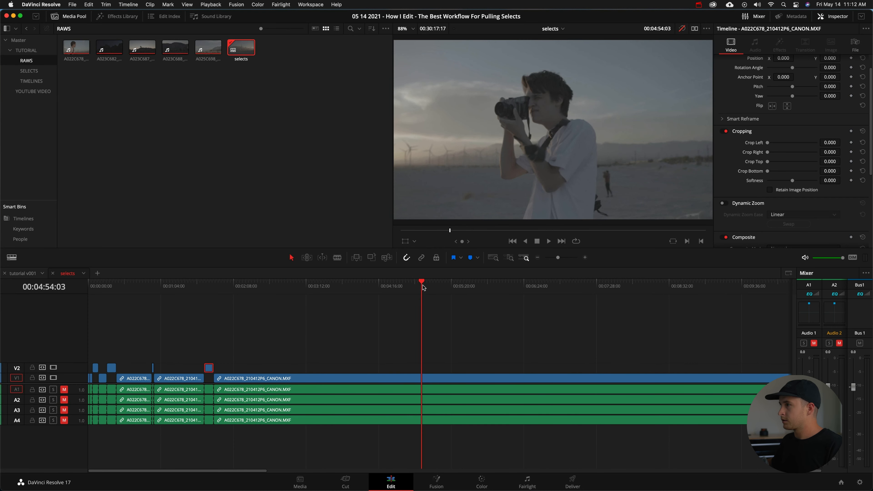
{"action": "left_click", "coordinate": [414, 288]}
{"action": "key", "text": "super+b"}
Step: Play through the photographing shot and split it where the usable part starts, at about 00:04:53:11
{"action": "key", "text": "space"}
{"action": "key", "text": "space"}
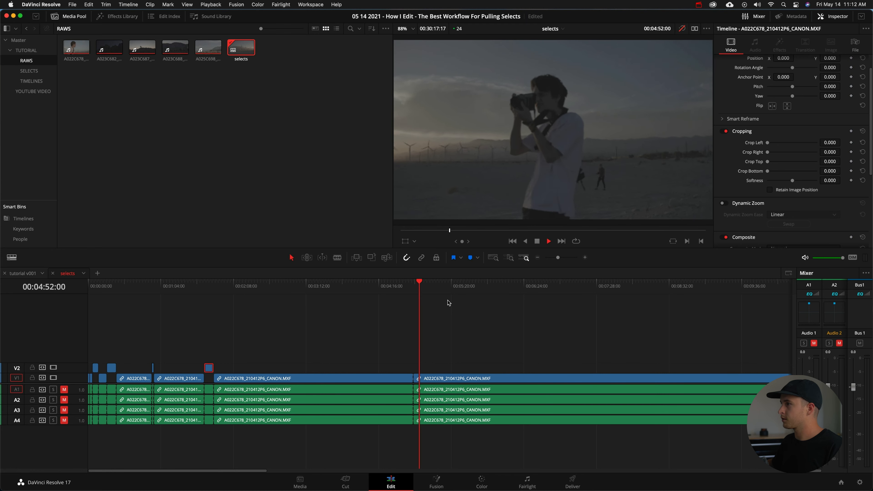
{"action": "key", "text": "space"}
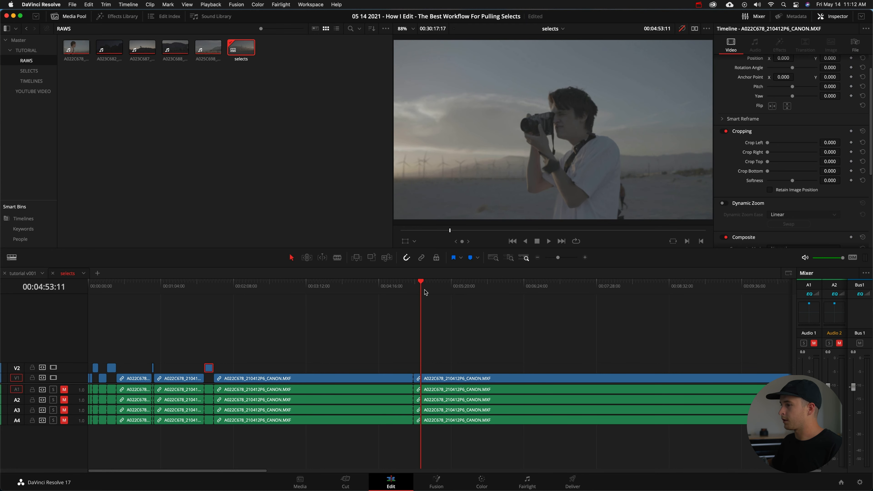
{"action": "key", "text": "space"}
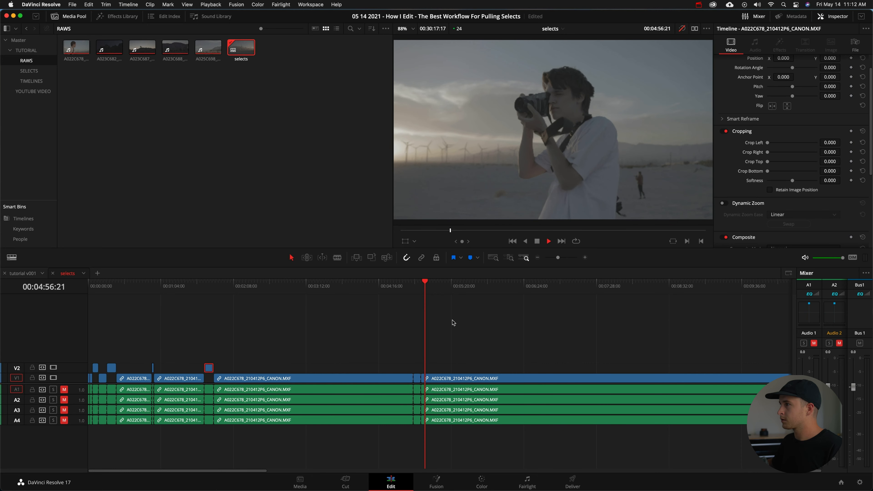
Step: Split the photographing shot at about 00:05:10:01 and raise the isolated segment onto track V2
{"action": "key", "text": "super+equal"}
{"action": "key", "text": "super+equal"}
{"action": "key", "text": "super+equal"}
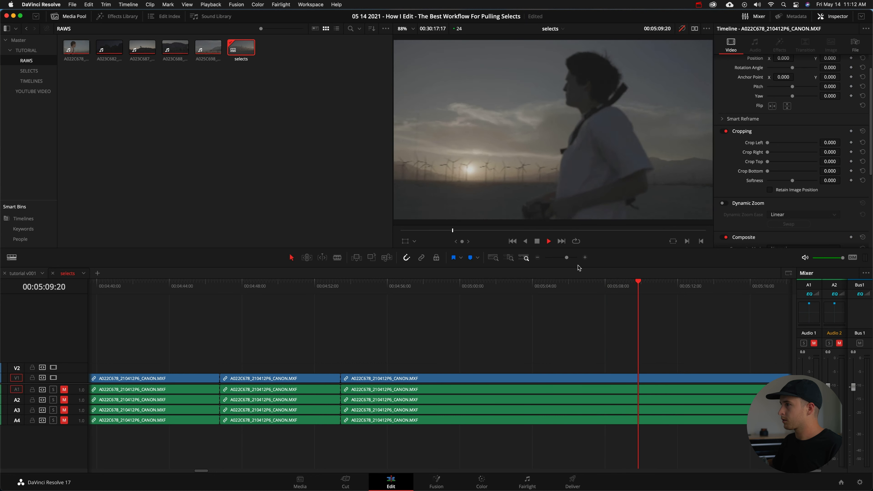
{"action": "key", "text": "space"}
{"action": "key", "text": "super+b"}
{"action": "left_click_drag", "start_coordinate": [591, 377], "coordinate": [587, 368]}
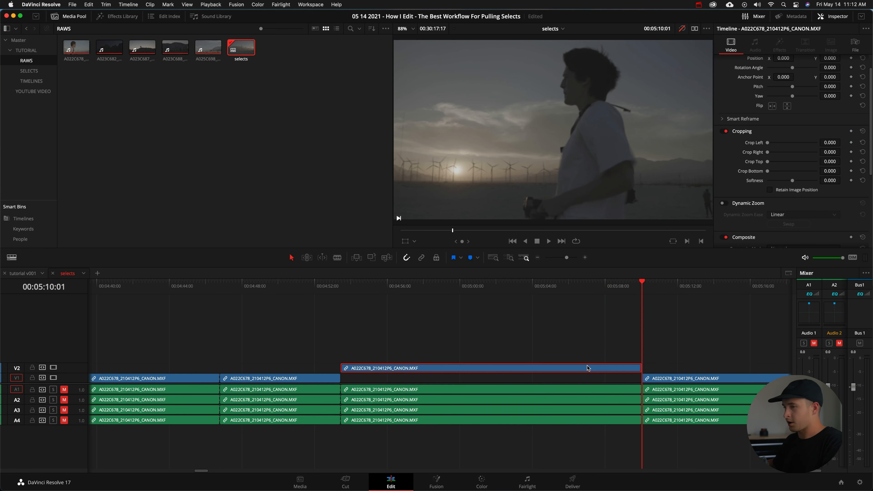
Step: Split the A023C682 clip at about 00:23:02:21 and raise its closing segment onto track V2
{"action": "key", "text": "super+minus"}
{"action": "key", "text": "super+minus"}
{"action": "key", "text": "super+minus"}
{"action": "key", "text": "super+minus"}
{"action": "left_click", "coordinate": [443, 287]}
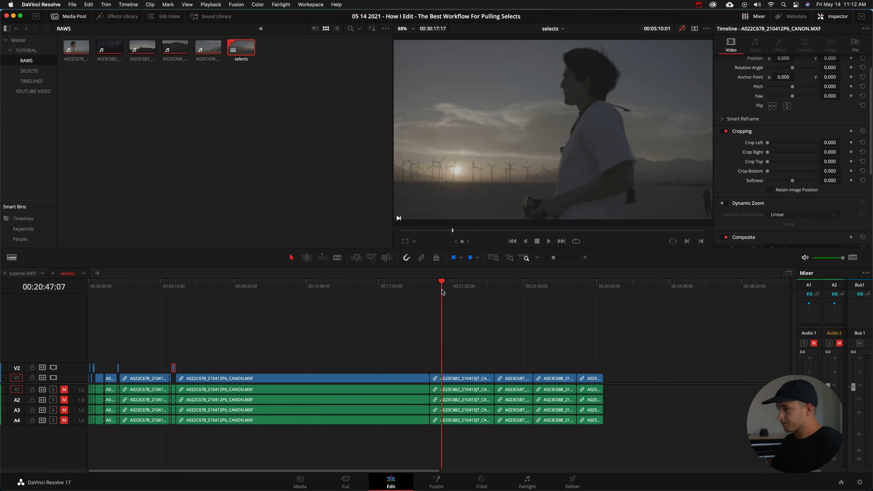
{"action": "key", "text": "super+equal"}
{"action": "left_click_drag", "start_coordinate": [452, 291], "coordinate": [503, 291]}
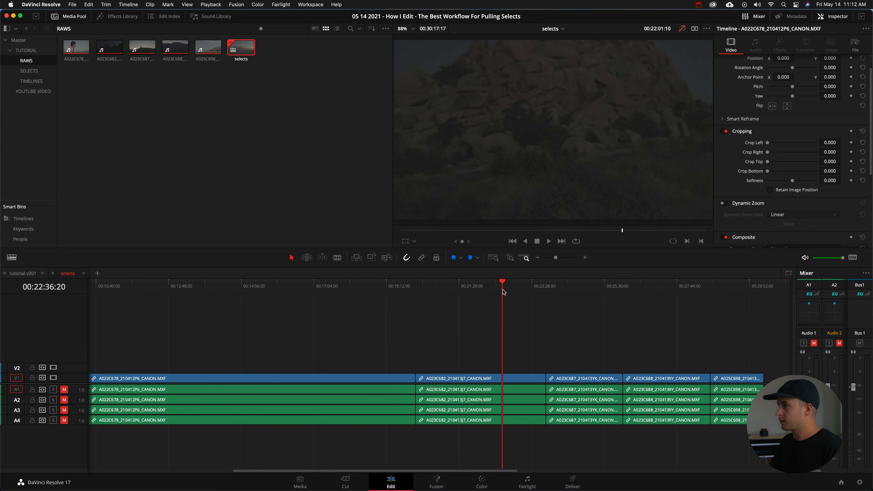
{"action": "left_click", "coordinate": [523, 292]}
{"action": "left_click", "coordinate": [518, 292]}
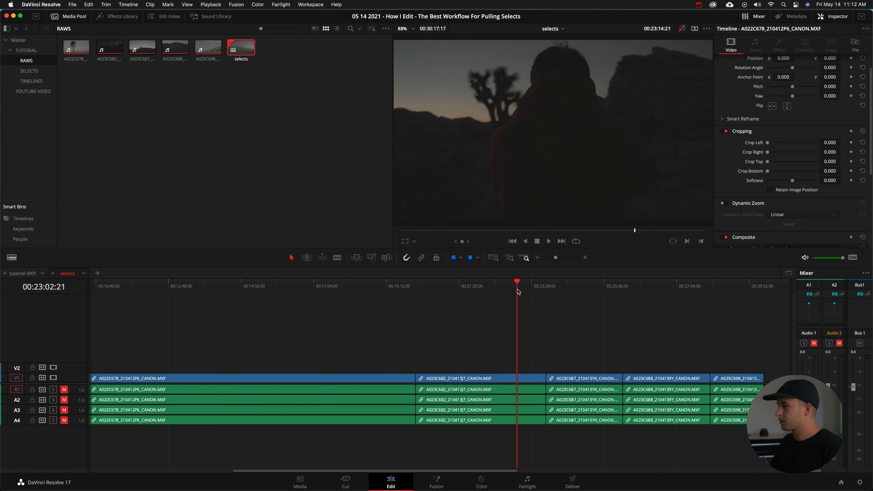
{"action": "left_click", "coordinate": [533, 292]}
{"action": "left_click_drag", "start_coordinate": [532, 378], "coordinate": [533, 368]}
Step: Split the A023C687 clip at about 00:24:37:16 and raise its second segment onto track V2
{"action": "left_click", "coordinate": [557, 292]}
{"action": "left_click", "coordinate": [570, 291]}
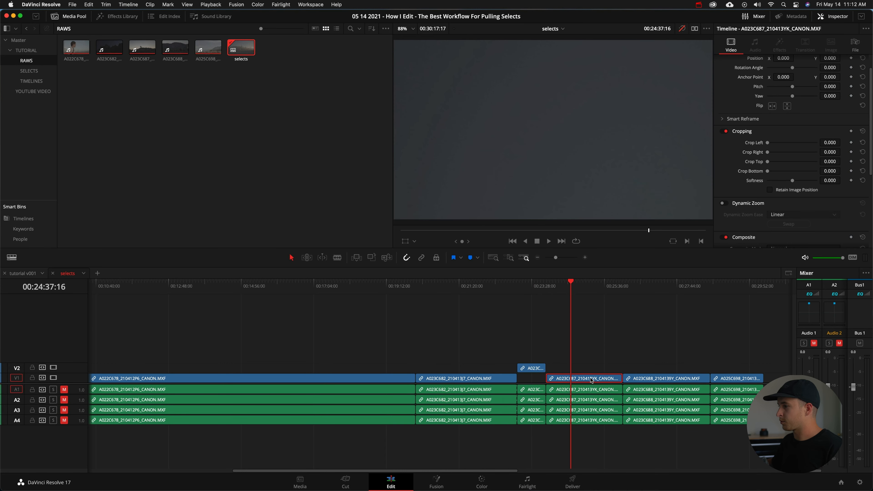
{"action": "left_click_drag", "start_coordinate": [608, 378], "coordinate": [609, 318]}
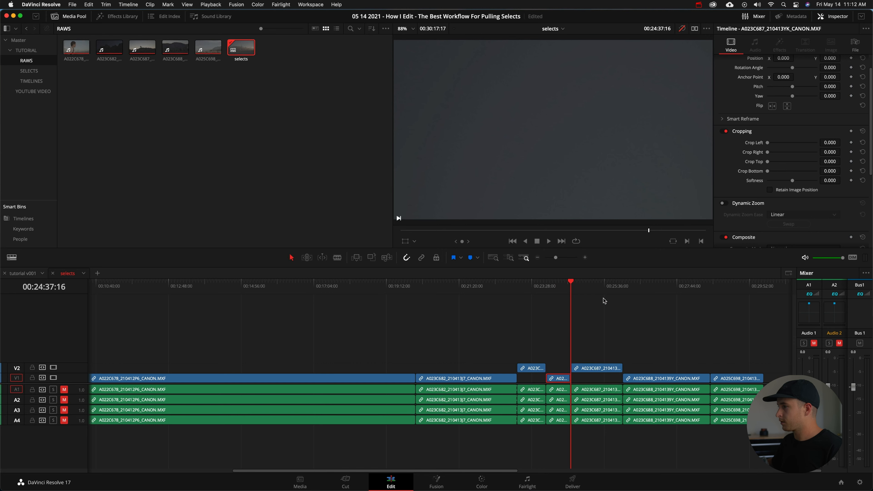
Step: Isolate the middle of the A023C688 clip on track V2 and split the A025C698 clip at about 00:29:31:12
{"action": "left_click", "coordinate": [646, 292]}
{"action": "key", "text": "super+b"}
{"action": "left_click", "coordinate": [673, 291]}
{"action": "key", "text": "super+b"}
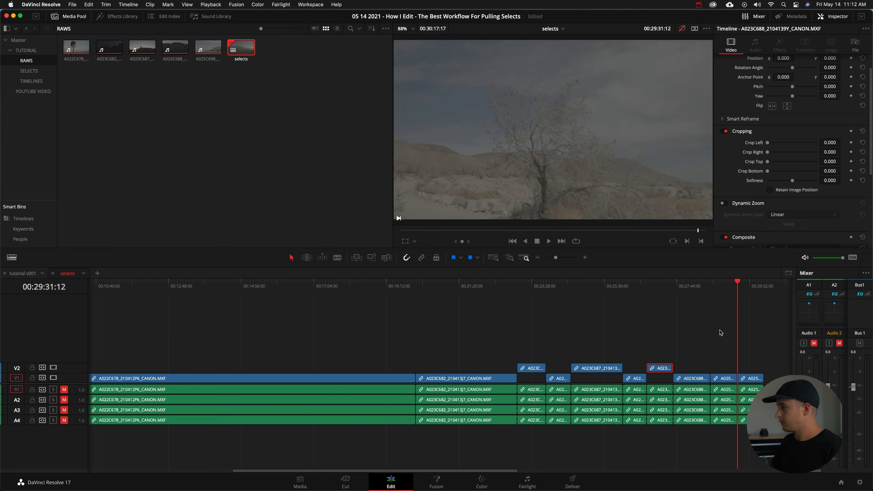
Step: Isolate a segment of the long A022C678 clip ending at about 00:14:25:09 and raise it onto track V2
{"action": "key", "text": "shift+z"}
{"action": "left_click", "coordinate": [197, 285]}
{"action": "left_click", "coordinate": [220, 377]}
{"action": "left_click", "coordinate": [210, 288]}
{"action": "key", "text": "super+b"}
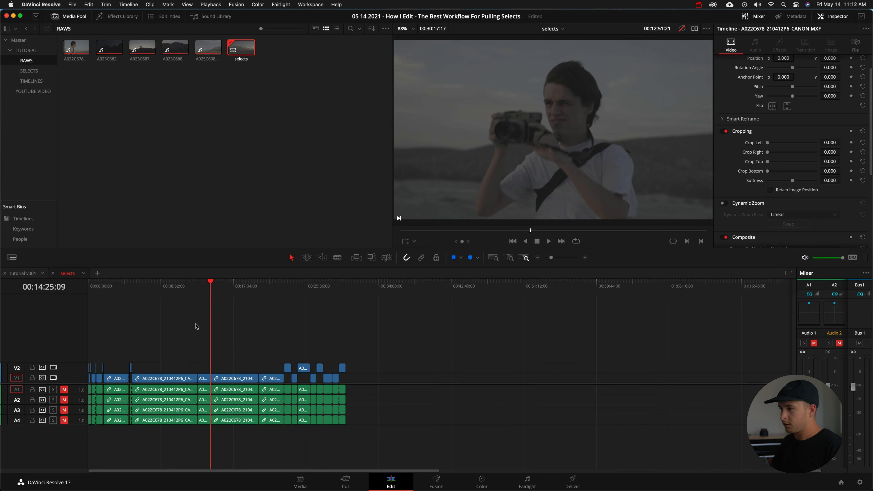
{"action": "left_click_drag", "start_coordinate": [206, 378], "coordinate": [206, 369]}
Step: Split the A022C678 footage at about 00:17:02:23 and 00:18:25:18 and raise the segment between them onto track V2
{"action": "left_click", "coordinate": [233, 288]}
{"action": "key", "text": "super+b"}
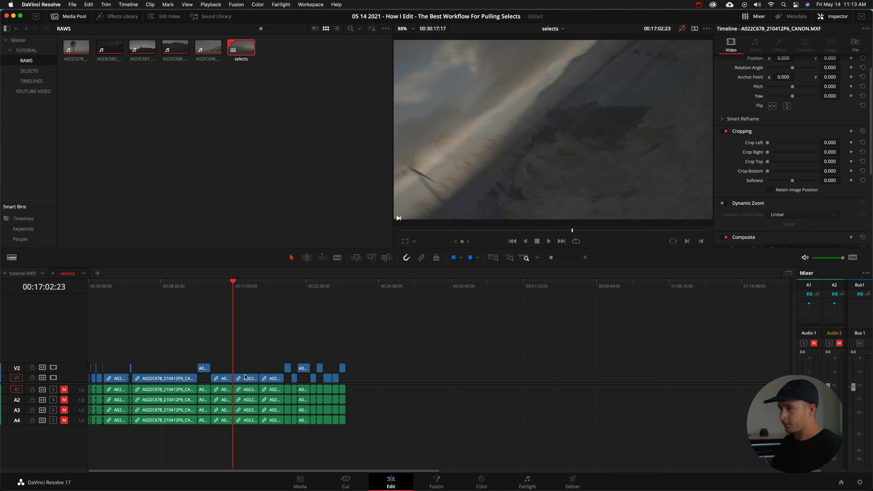
{"action": "left_click", "coordinate": [245, 290]}
{"action": "key", "text": "super+b"}
{"action": "key", "text": "alt+Down"}
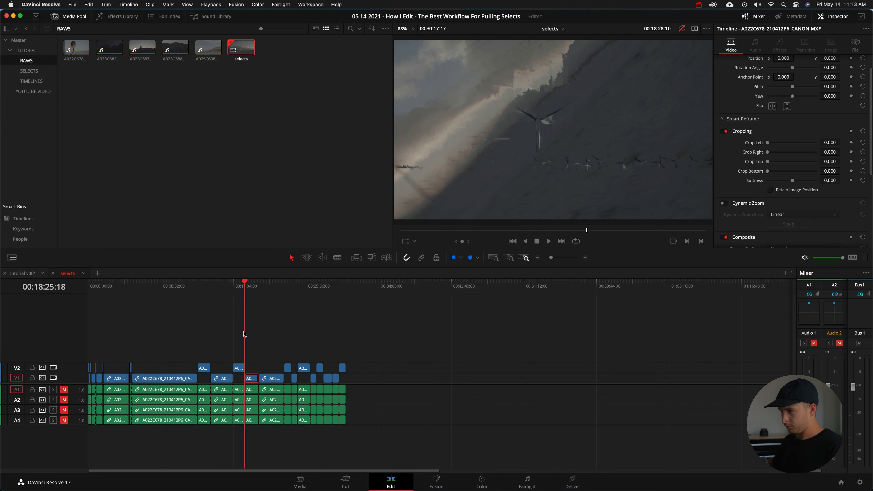
Step: Go back in the A022C678 footage and split it at about 00:08:08:18
{"action": "left_click", "coordinate": [159, 293]}
{"action": "key", "text": "super+b"}
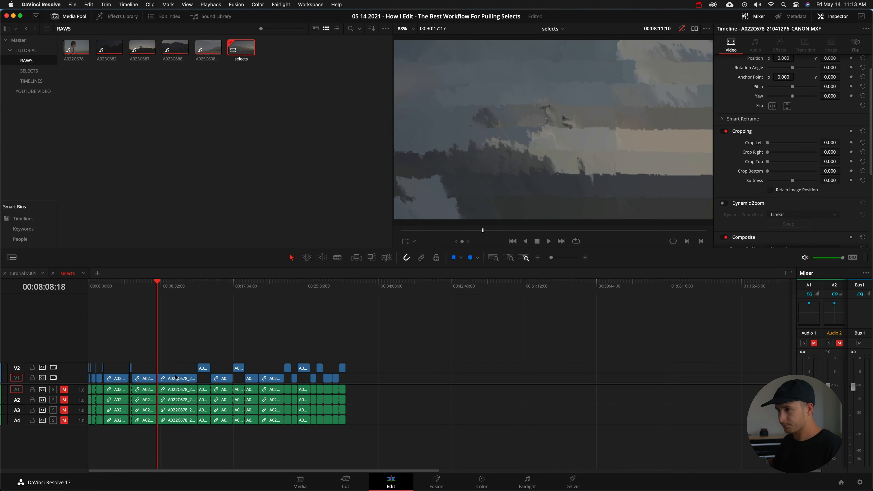
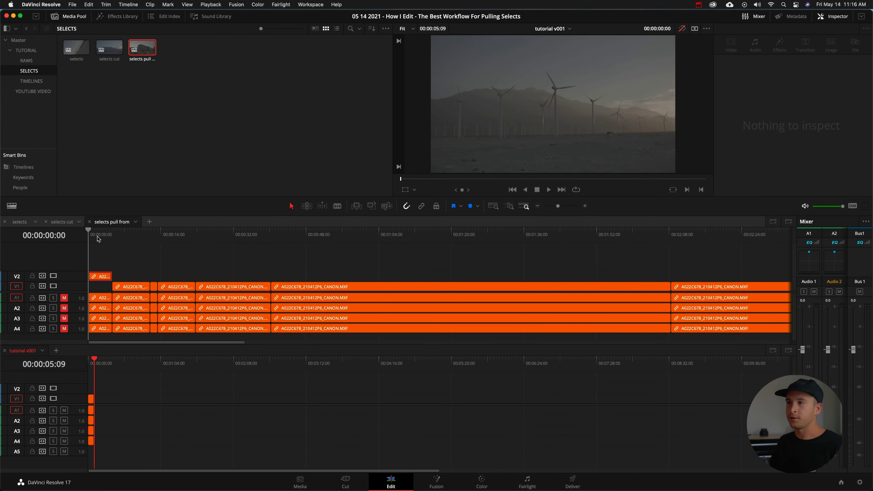
Step: Select the first segment on track V2 of the "selects pull from" timeline
{"action": "left_click", "coordinate": [100, 276]}
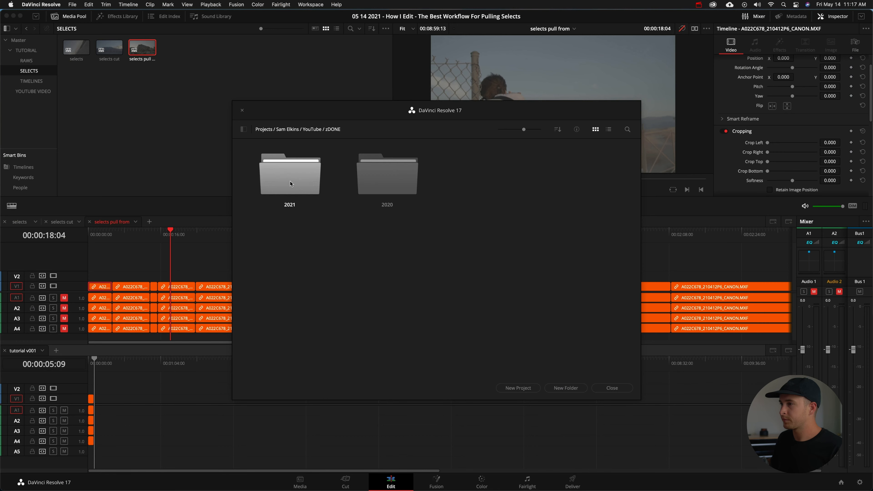
Step: Open the Field Trips Episode 3 project from the 2021 project folder
{"action": "double_click", "coordinate": [296, 172]}
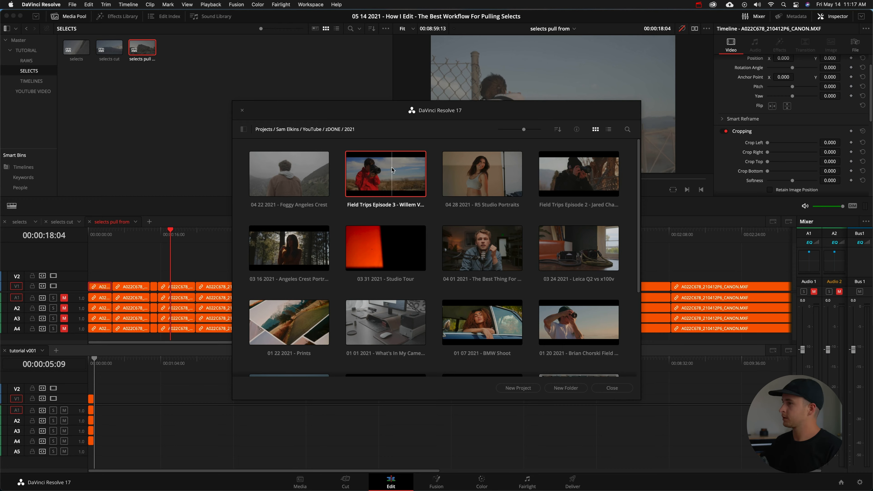
{"action": "double_click", "coordinate": [392, 169]}
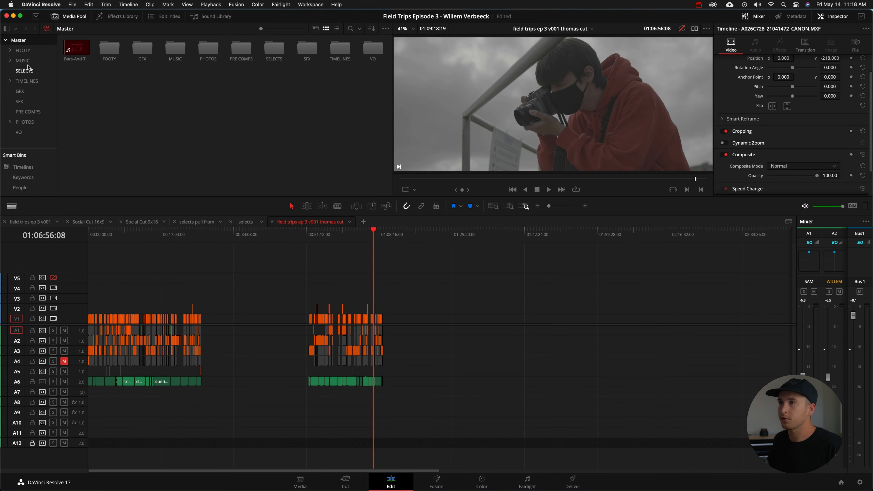
Step: Show the SELECTS bin's contents as a list and open the "selects cut" timeline
{"action": "left_click", "coordinate": [28, 70]}
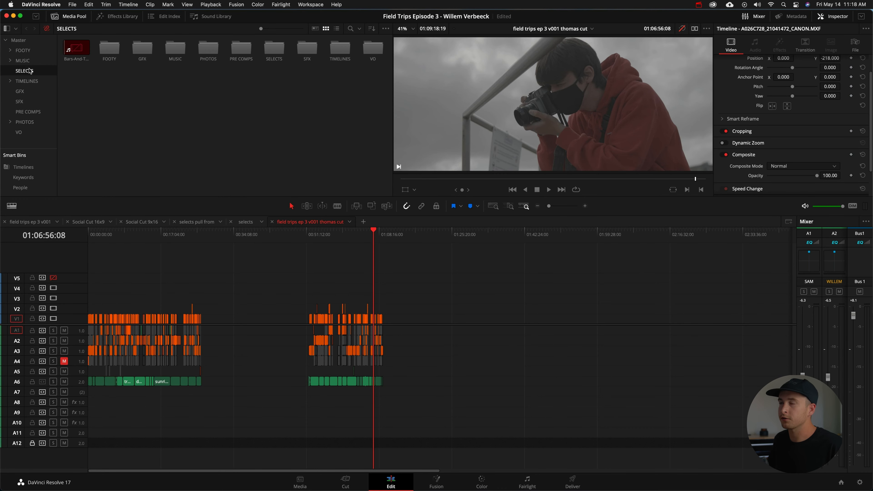
{"action": "left_click", "coordinate": [336, 29]}
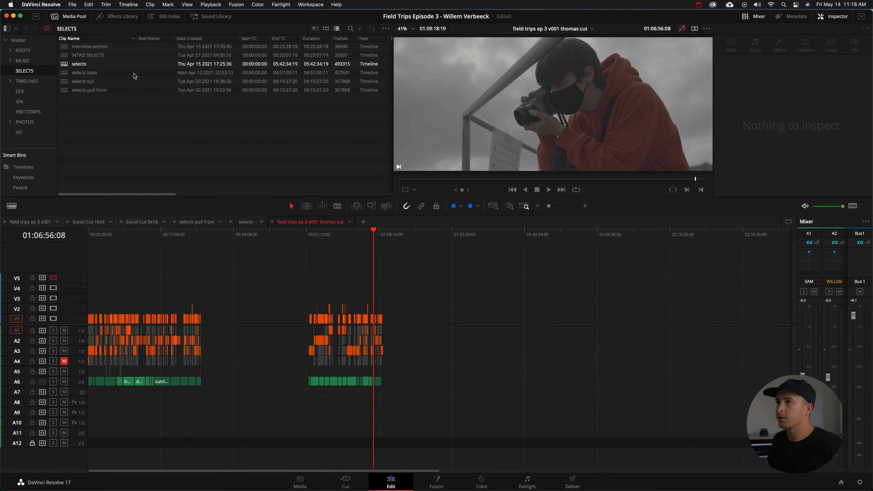
{"action": "double_click", "coordinate": [70, 81]}
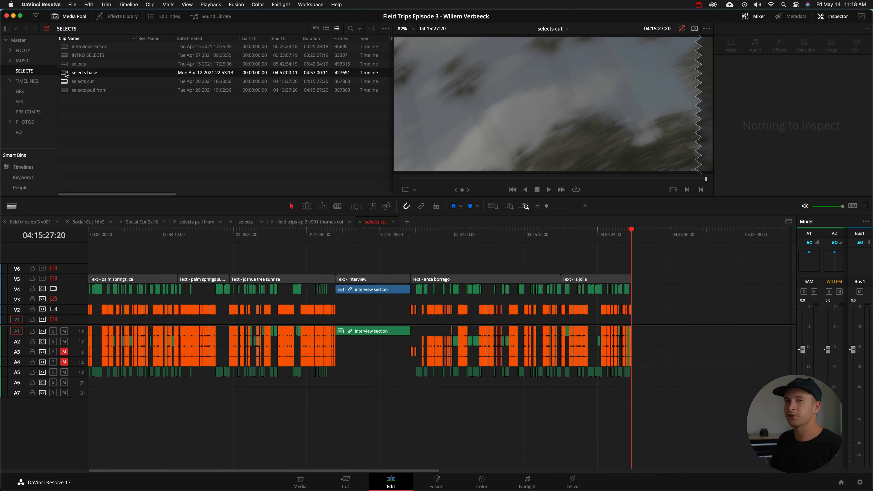
Step: Open the "selects base" timeline and look over its full length of raw footage from the start
{"action": "double_click", "coordinate": [249, 76]}
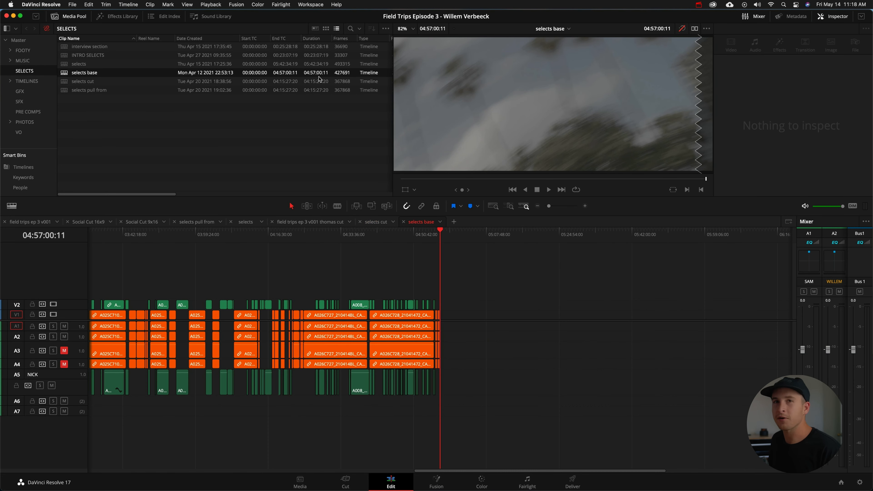
{"action": "key", "text": "shift+z"}
{"action": "key", "text": "Home"}
{"action": "scroll", "coordinate": [103, 249], "scroll_direction": "up", "scroll_amount": 5}
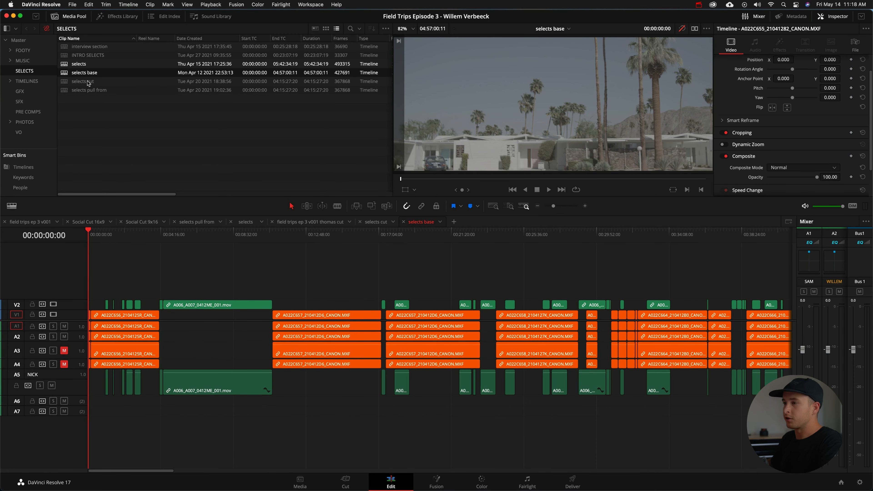
{"action": "key", "text": "shift+z"}
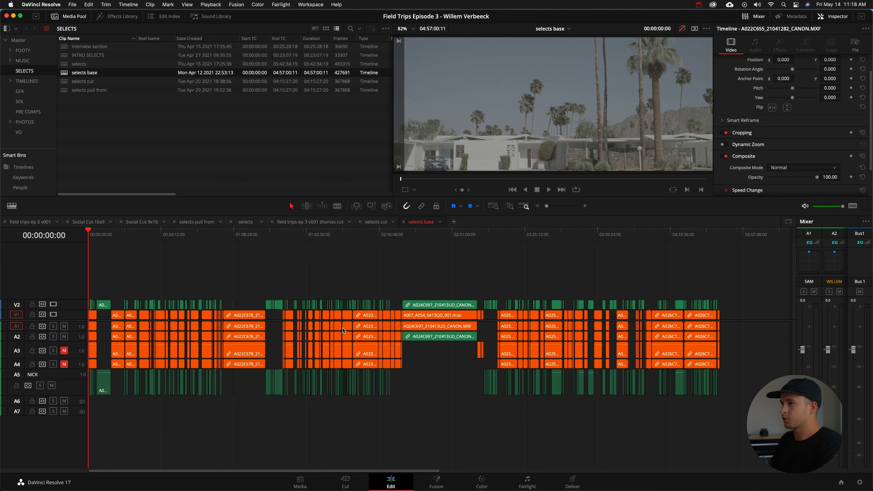
Step: Switch to the "selects" timeline, show its full length, and return the playhead to the start
{"action": "left_click", "coordinate": [64, 65]}
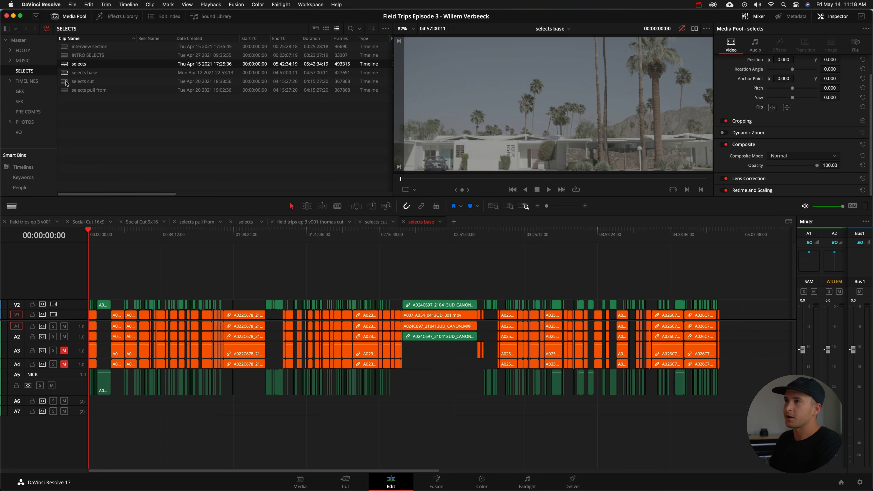
{"action": "left_click", "coordinate": [245, 222]}
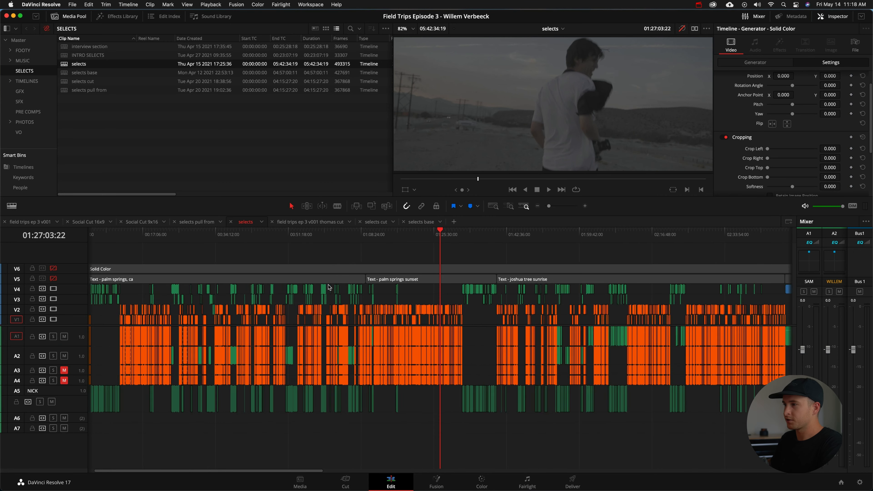
{"action": "key", "text": "shift+z"}
{"action": "left_click_drag", "start_coordinate": [181, 229], "coordinate": [49, 234]}
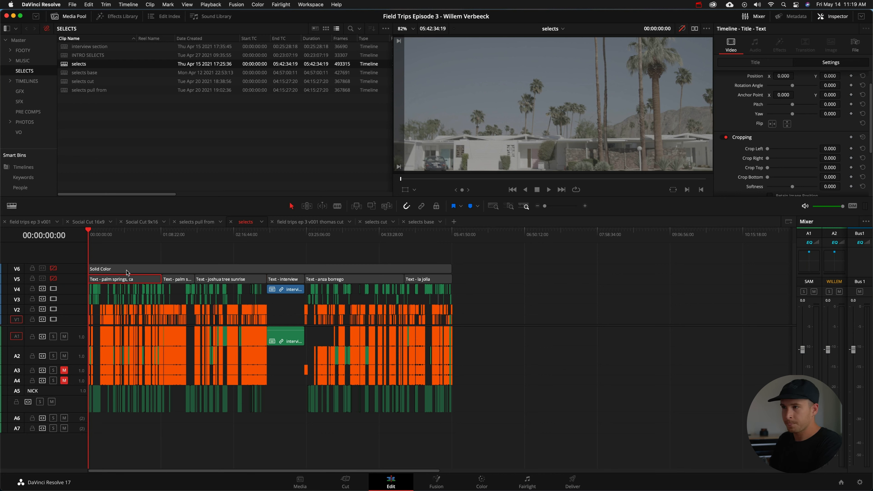
Step: Lock tracks V6 and V5 of the "selects" timeline and place the playhead at about 00:20:19:07
{"action": "left_click", "coordinate": [32, 268]}
{"action": "left_click", "coordinate": [32, 278]}
{"action": "left_click", "coordinate": [110, 234]}
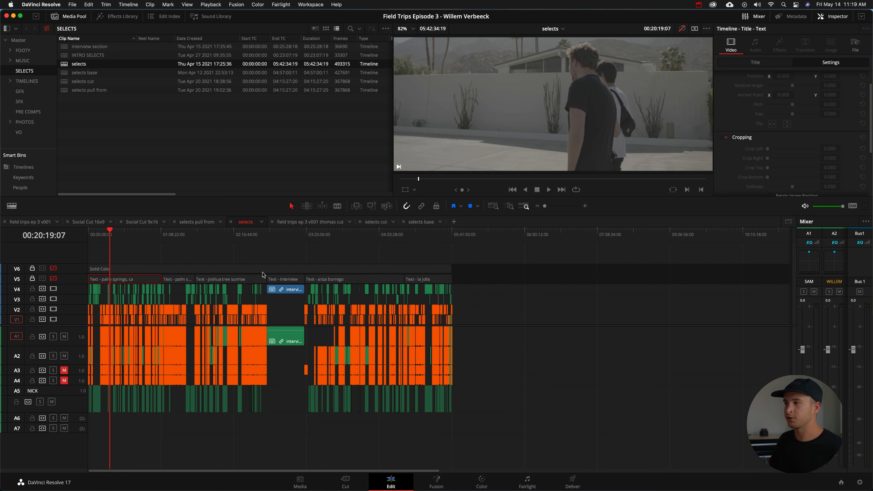
Step: Examine the opening clips of the "selects" timeline from its start and place the playhead at 00:00:27:17
{"action": "scroll", "coordinate": [267, 289], "scroll_direction": "up", "scroll_amount": 5}
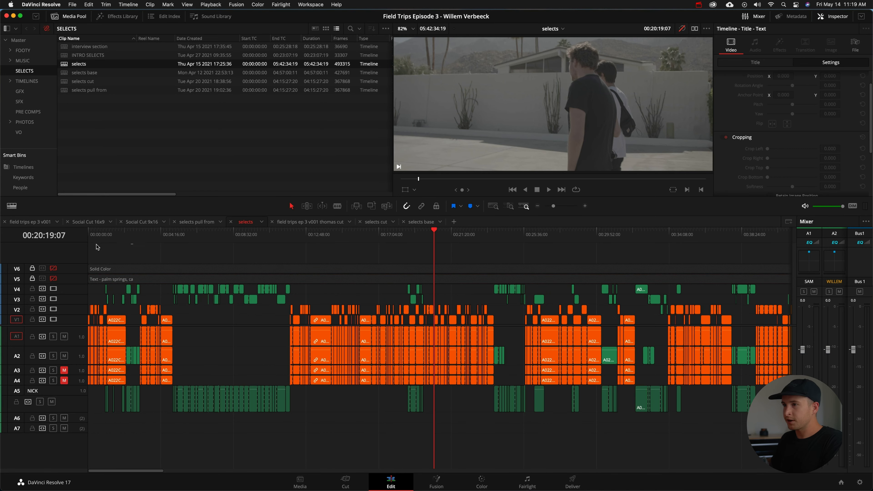
{"action": "key", "text": "Home"}
{"action": "scroll", "coordinate": [51, 307], "scroll_direction": "up", "scroll_amount": 3}
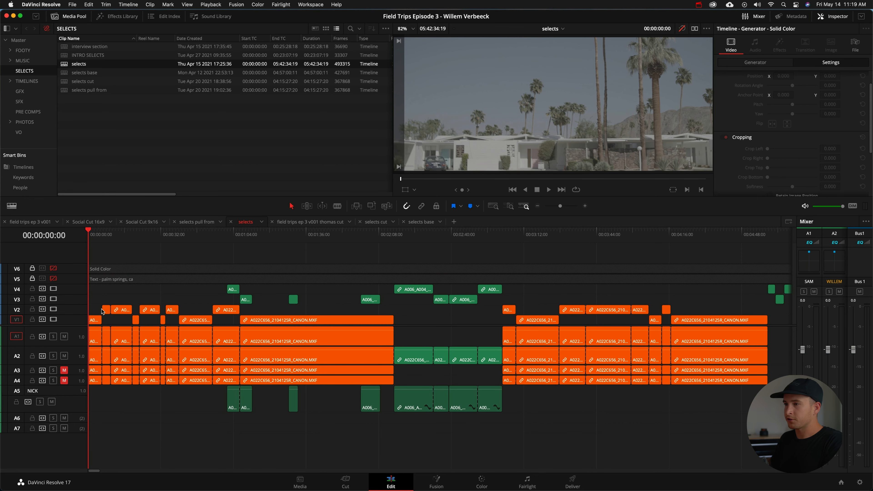
{"action": "left_click", "coordinate": [106, 237]}
Step: Disable video tracks V1 and V3 of the "selects" timeline and place the playhead near its end at 05:34:45:04
{"action": "scroll", "coordinate": [55, 323], "scroll_direction": "down", "scroll_amount": 7}
{"action": "left_click", "coordinate": [54, 320]}
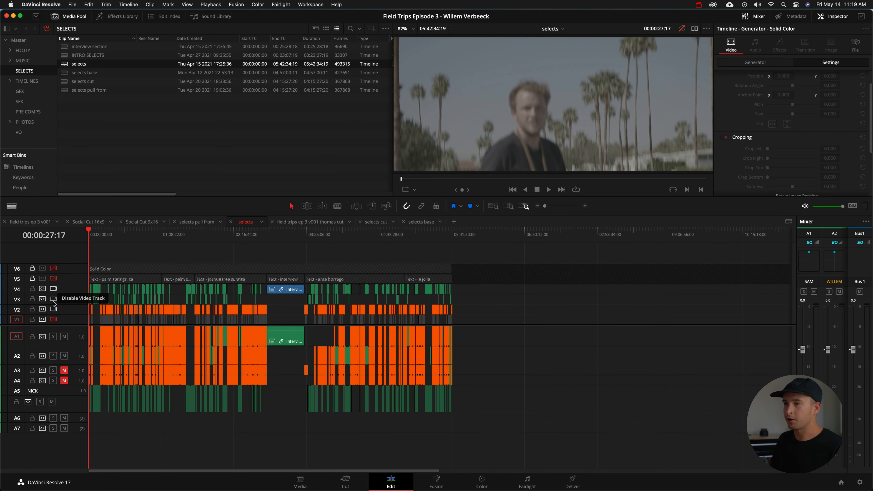
{"action": "left_click", "coordinate": [54, 299]}
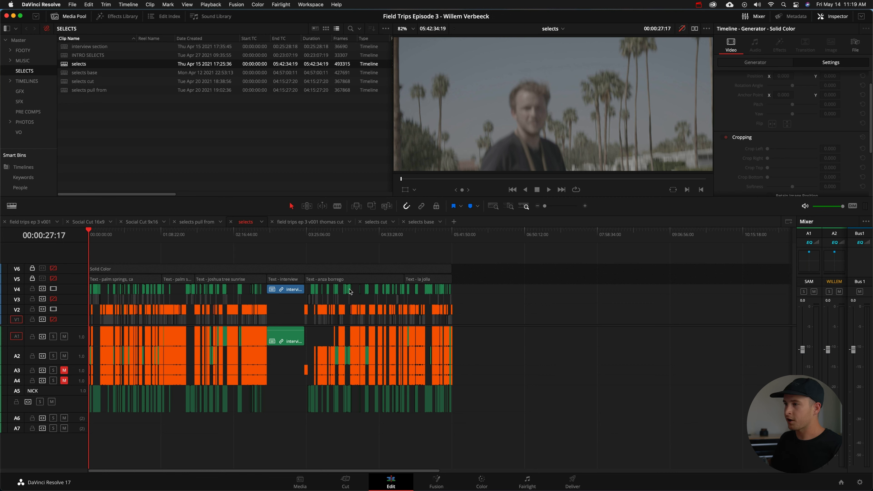
{"action": "left_click", "coordinate": [444, 237]}
Step: Switch to the "selects cut" timeline and look over the raised selects from its first clips to its full length
{"action": "left_click", "coordinate": [373, 224]}
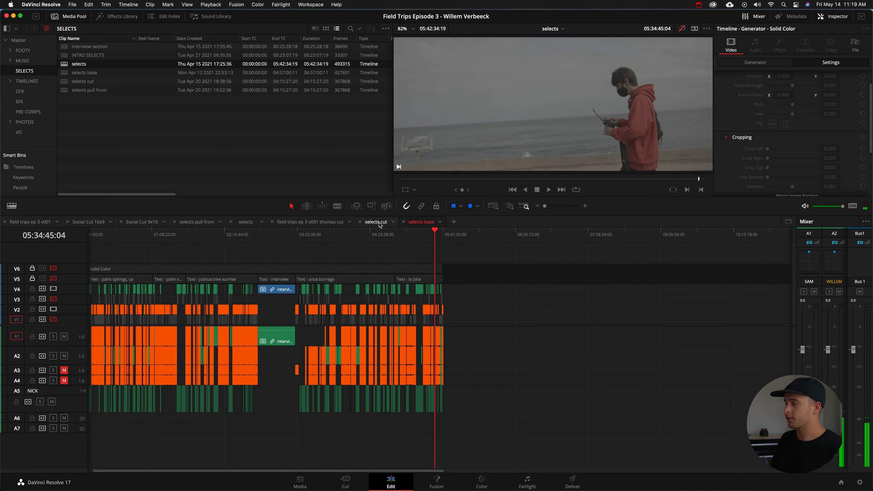
{"action": "left_click", "coordinate": [379, 222]}
{"action": "key", "text": "Home"}
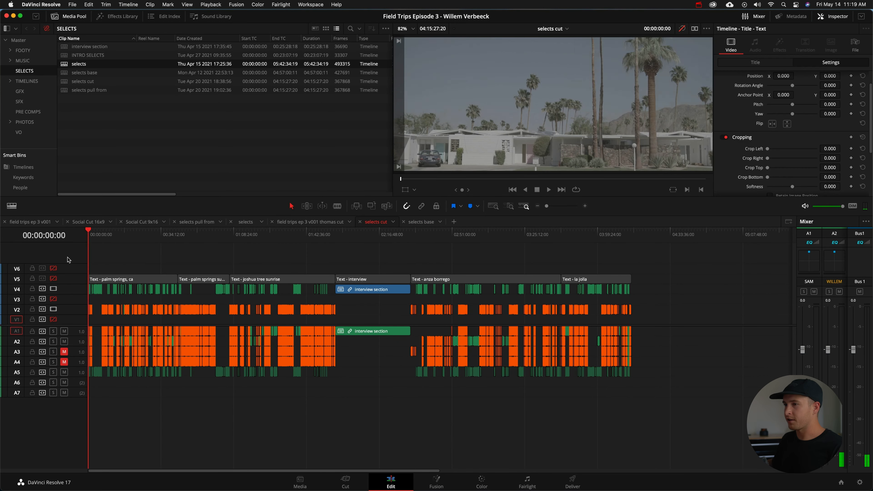
{"action": "key", "text": "super+equal"}
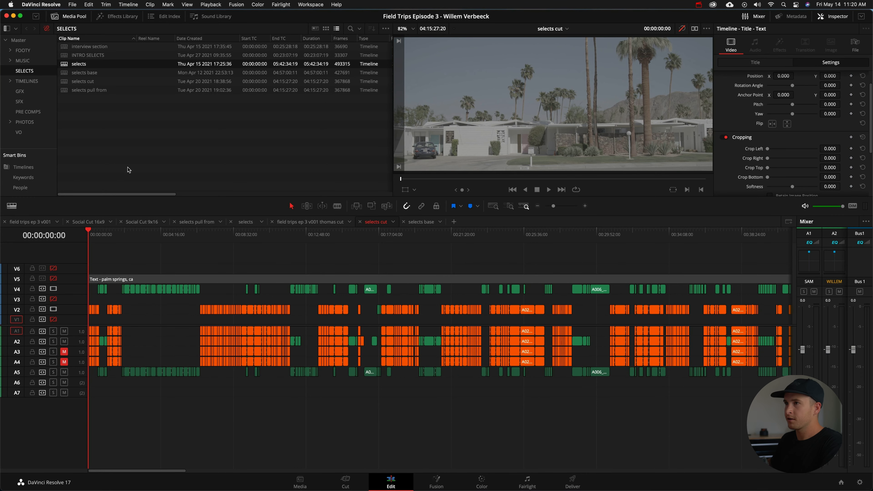
{"action": "key", "text": "super+minus"}
{"action": "key", "text": "super+minus"}
{"action": "key", "text": "super+minus"}
{"action": "key", "text": "super+minus"}
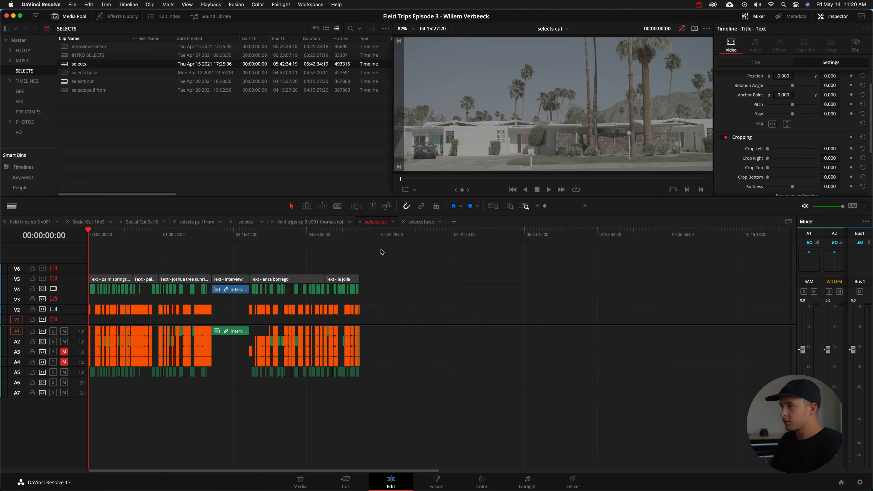
{"action": "key", "text": "End"}
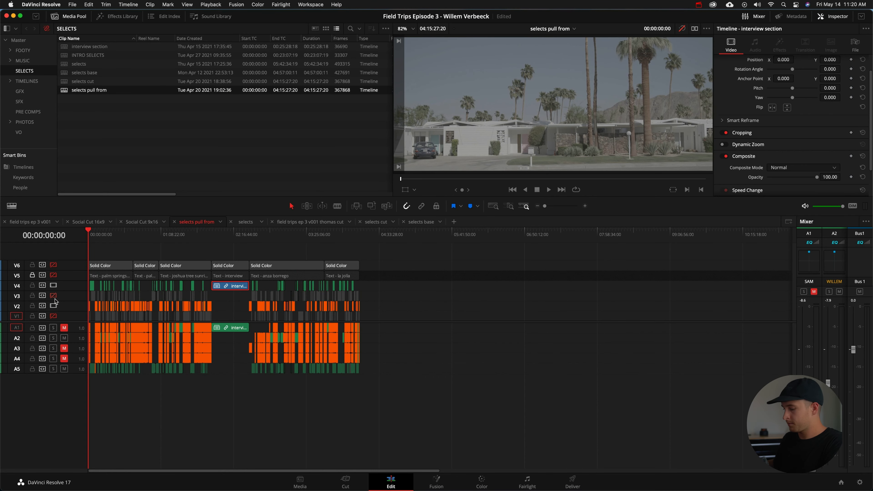
Step: Examine the opening clips of the "selects pull from" timeline and advance the playhead to 00:00:40:11
{"action": "key", "text": "super+equal"}
{"action": "key", "text": "super+equal"}
{"action": "key", "text": "super+equal"}
{"action": "key", "text": "super+equal"}
{"action": "key", "text": "super+equal"}
{"action": "key", "text": "super+equal"}
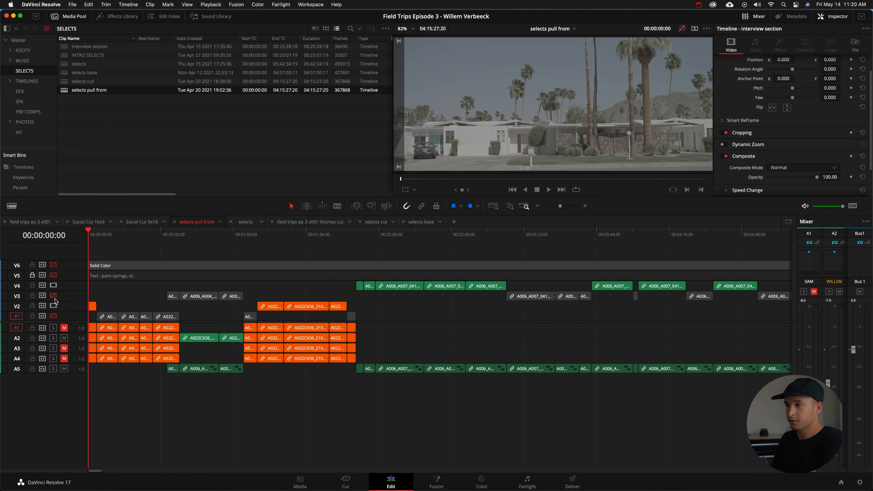
{"action": "key", "text": "l"}
{"action": "key", "text": "l"}
{"action": "key", "text": "l"}
{"action": "key", "text": "l"}
{"action": "key", "text": "l"}
{"action": "key", "text": "l"}
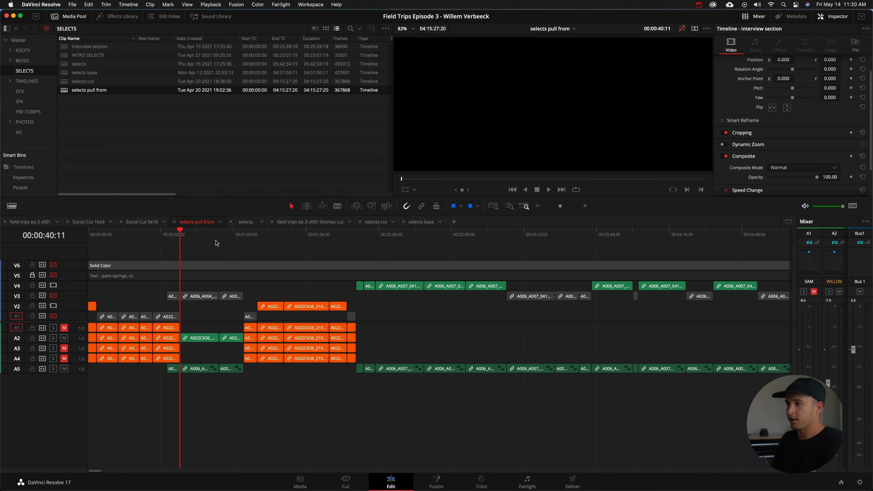
Step: Place the playhead at 00:07:12:03 in the "selects pull from" timeline and enable video tracks V1 and V3
{"action": "key", "text": "super+minus"}
{"action": "key", "text": "super+minus"}
{"action": "key", "text": "super+equal"}
{"action": "key", "text": "shift+z"}
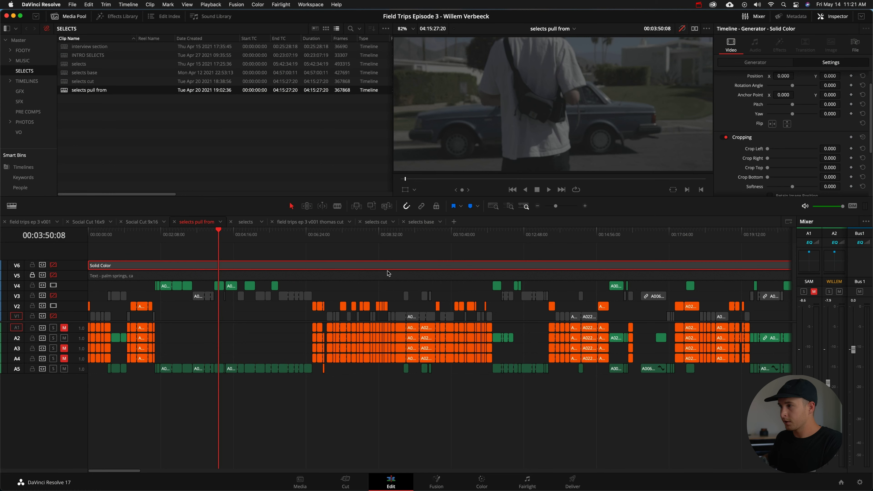
{"action": "left_click", "coordinate": [333, 235]}
{"action": "scroll", "coordinate": [229, 292], "scroll_direction": "up", "scroll_amount": 2}
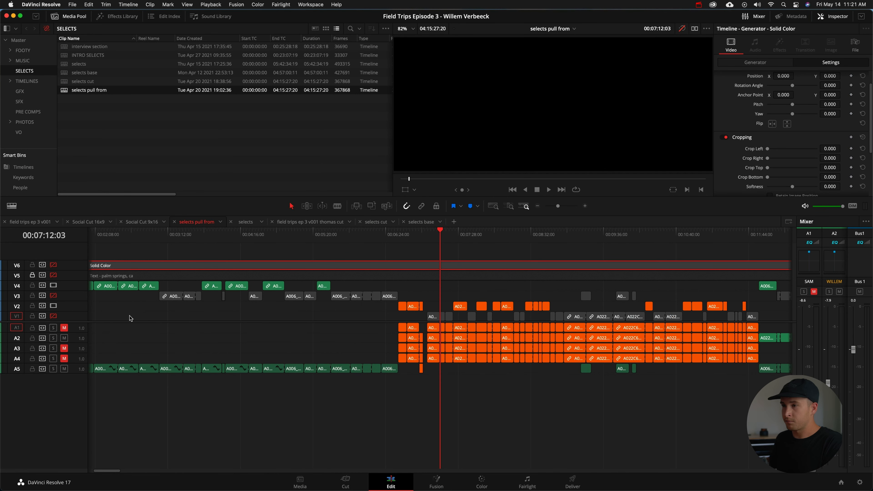
{"action": "left_click", "coordinate": [54, 315]}
{"action": "left_click", "coordinate": [53, 295]}
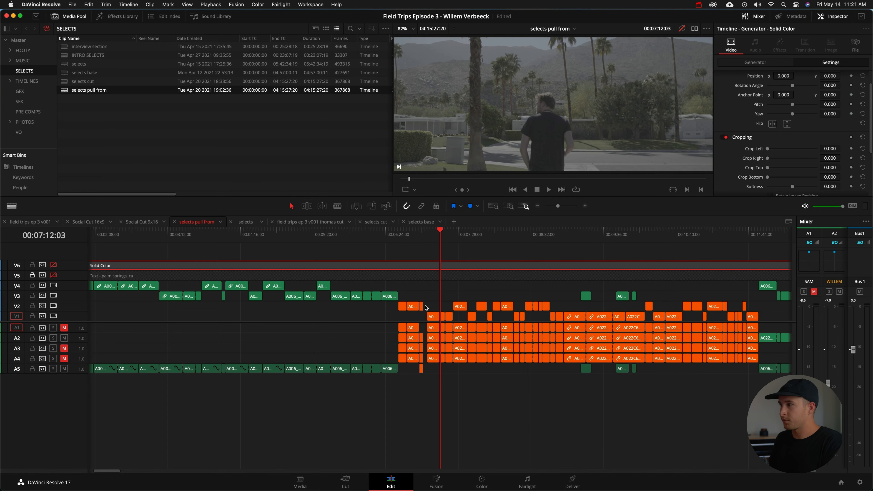
Step: Scrub through the clips on V1 and V2 from about 00:07:08:12 onward to compare the raised and unraised shots
{"action": "scroll", "coordinate": [427, 244], "scroll_direction": "up", "scroll_amount": 4}
{"action": "left_click", "coordinate": [414, 238]}
{"action": "left_click_drag", "start_coordinate": [406, 236], "coordinate": [424, 235]}
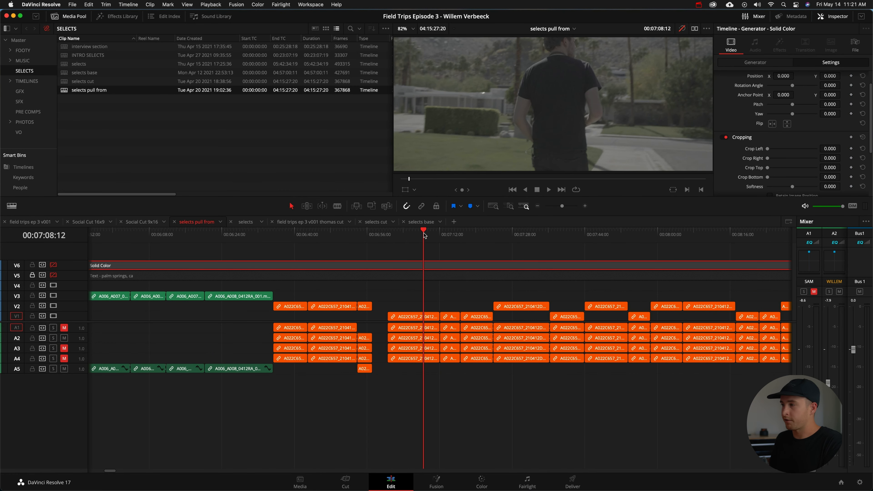
{"action": "left_click_drag", "start_coordinate": [501, 236], "coordinate": [599, 237]}
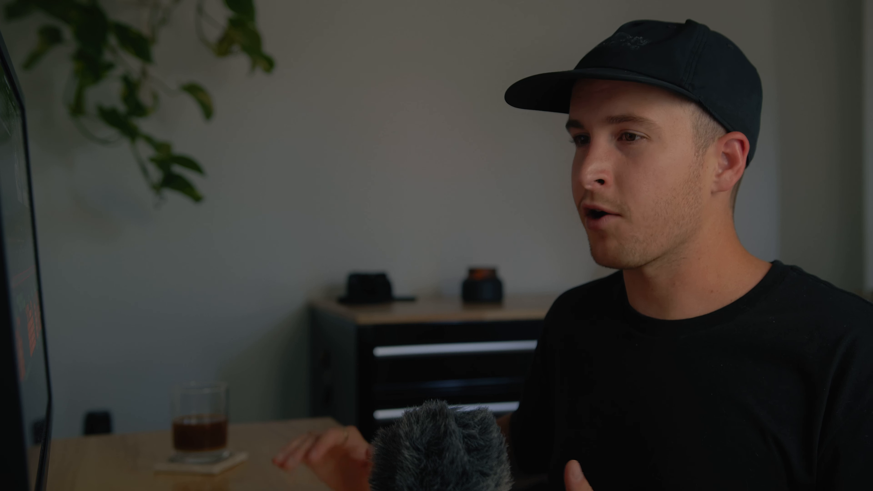